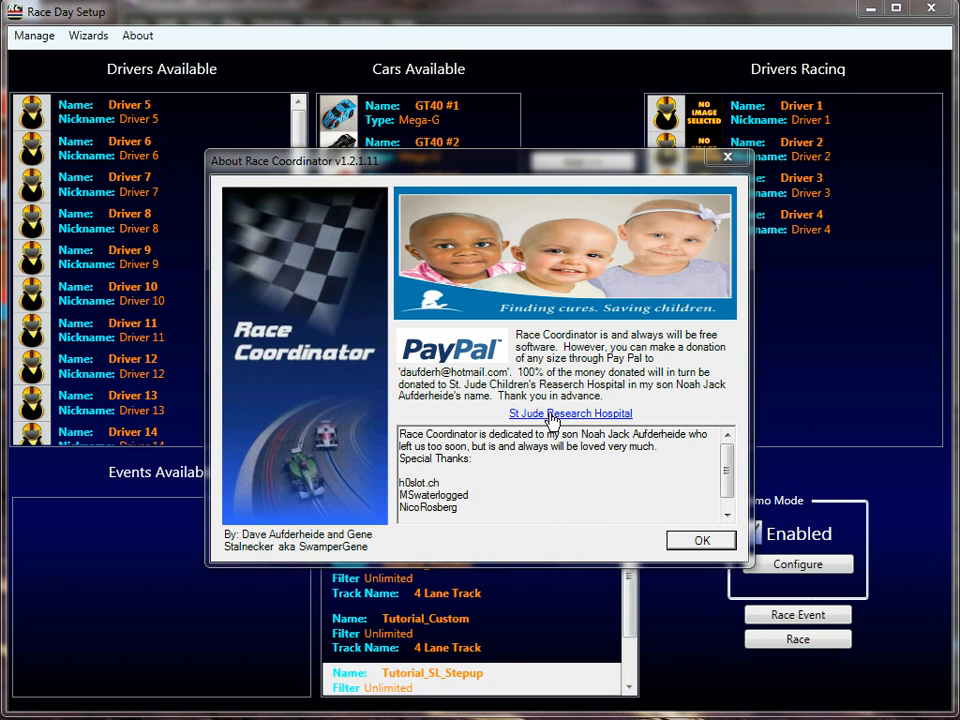
Step: Open the heat setup of the Tutorial_RR race in the Race Manager and choose the Custom Round Robin Sequence
left_click(674, 541)
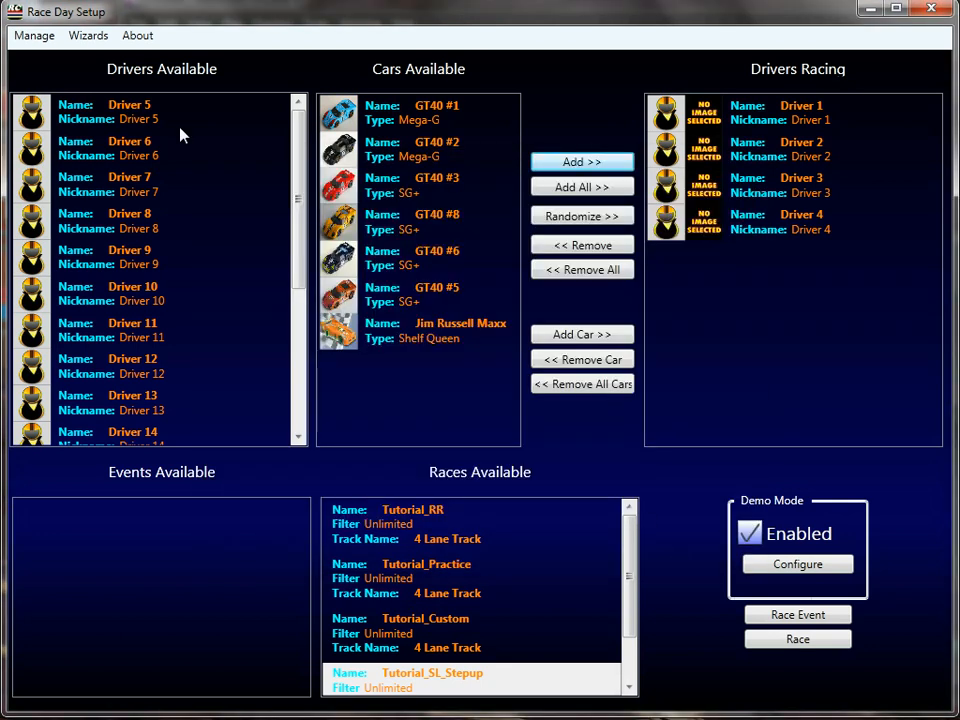
left_click(36, 37)
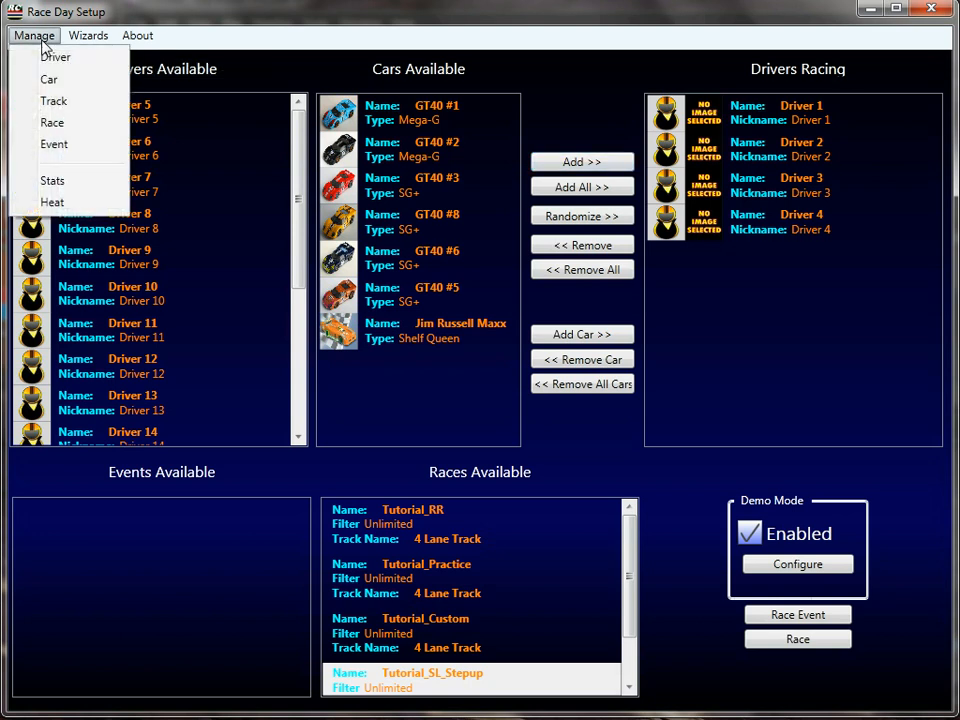
left_click(68, 129)
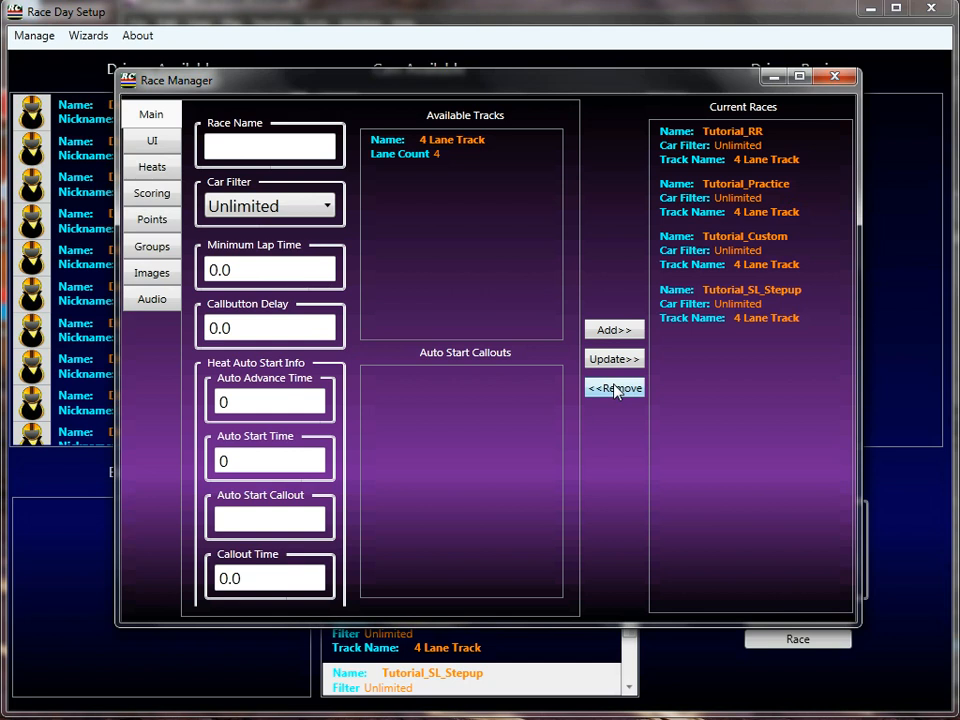
left_click(739, 152)
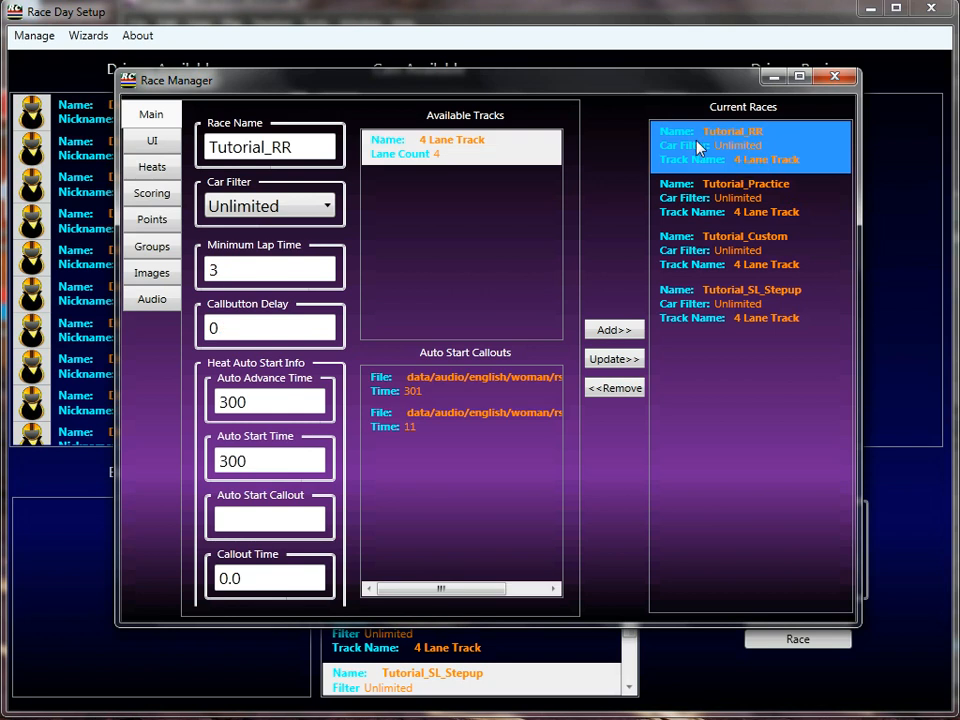
left_click(160, 170)
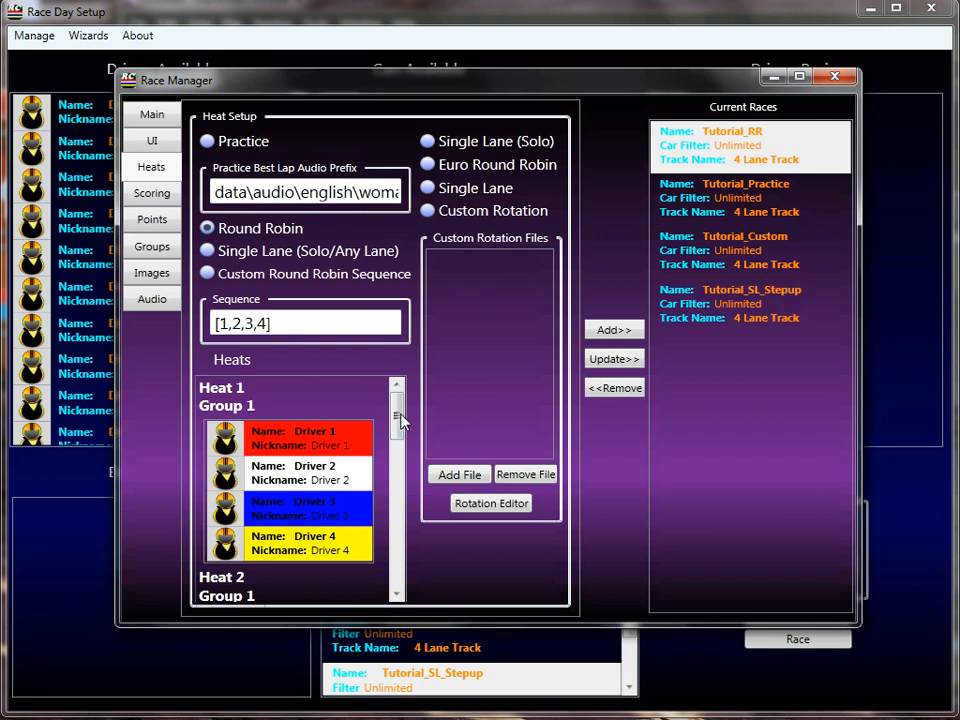
mouse_move(398, 422)
left_mouse_down()
mouse_move(399, 628)
mouse_move(399, 405)
left_mouse_up()
left_click_drag(638, 86, 557, 78)
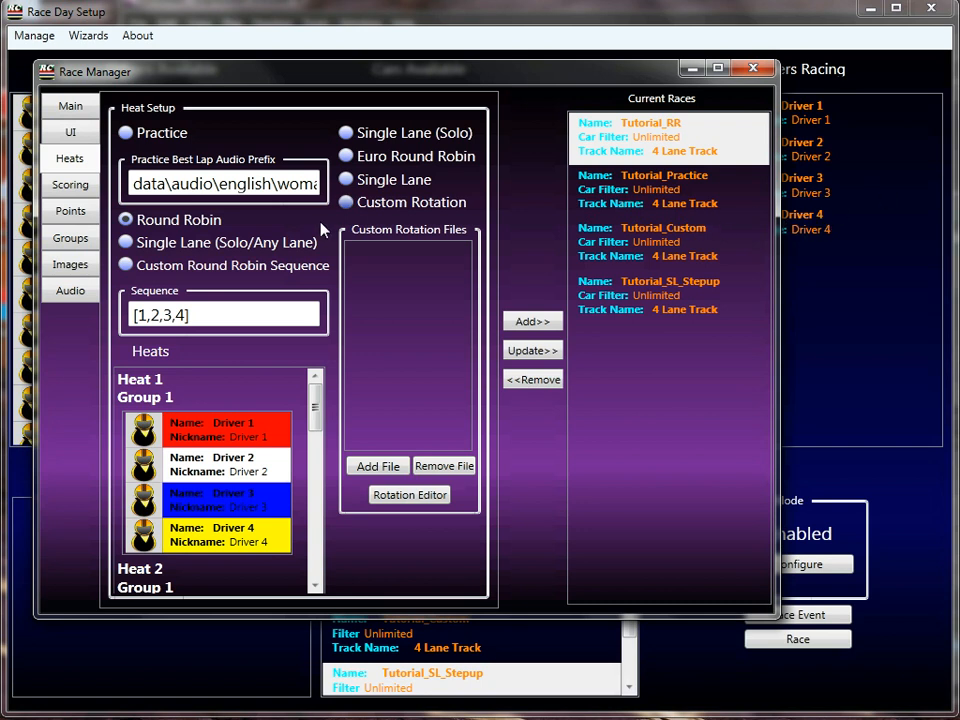
left_click(157, 272)
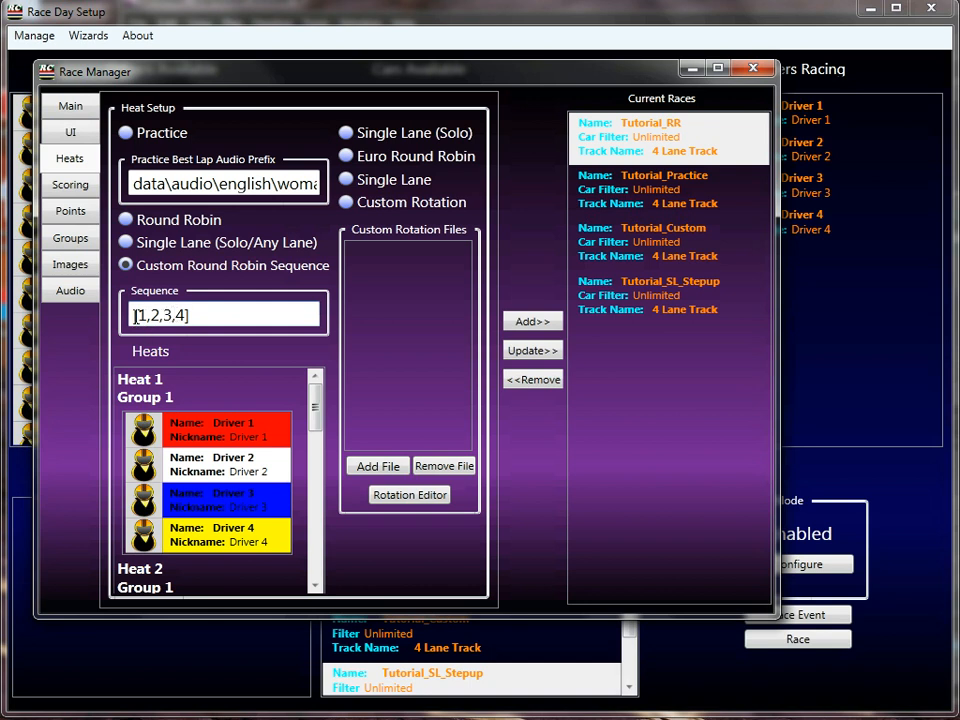
Step: Replace the custom round robin sequence with [4,3,2,1]
double_click(143, 316)
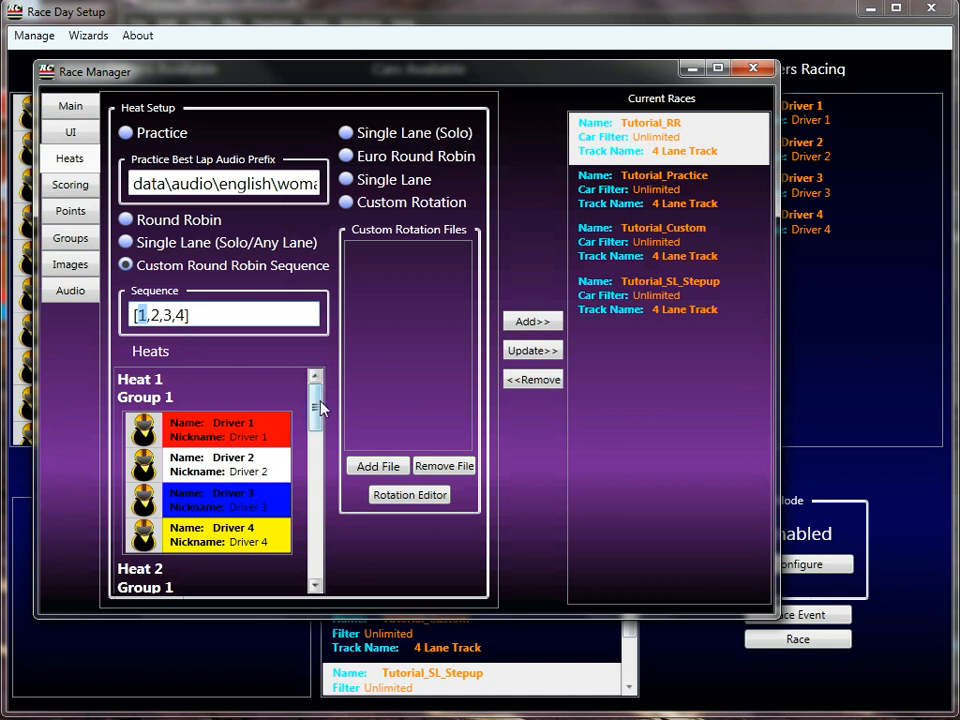
mouse_move(317, 411)
left_mouse_down()
mouse_move(318, 604)
mouse_move(311, 425)
left_mouse_up()
key("Left")
key("Right")
key("Right")
key("Right")
key("Right")
key("Right")
key("Right")
key("Right")
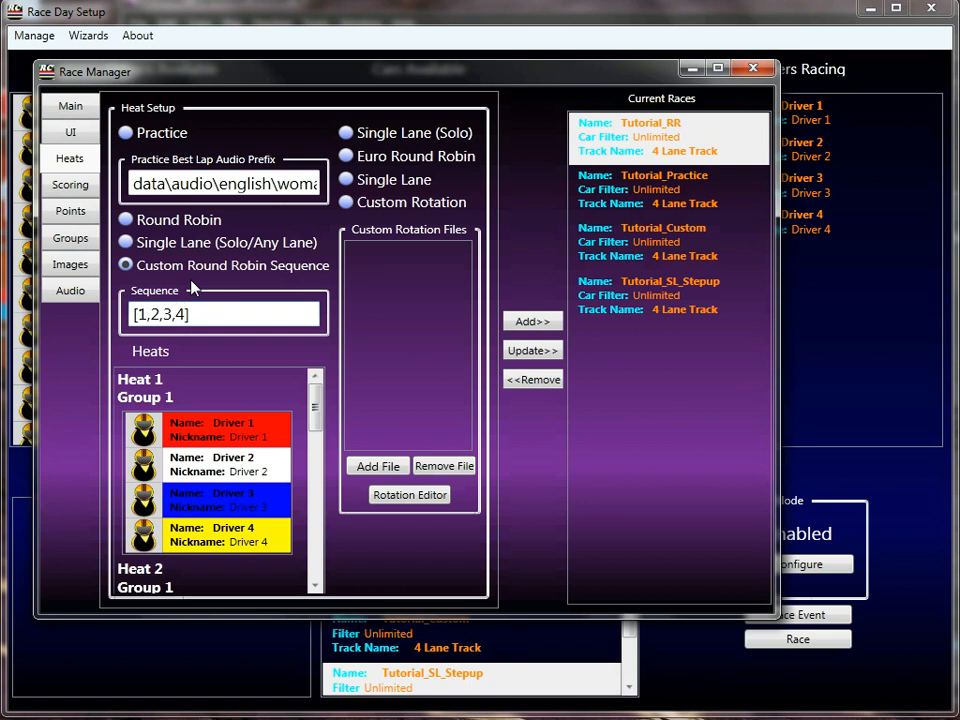
key("BackSpace")
key("BackSpace")
key("BackSpace")
key("BackSpace")
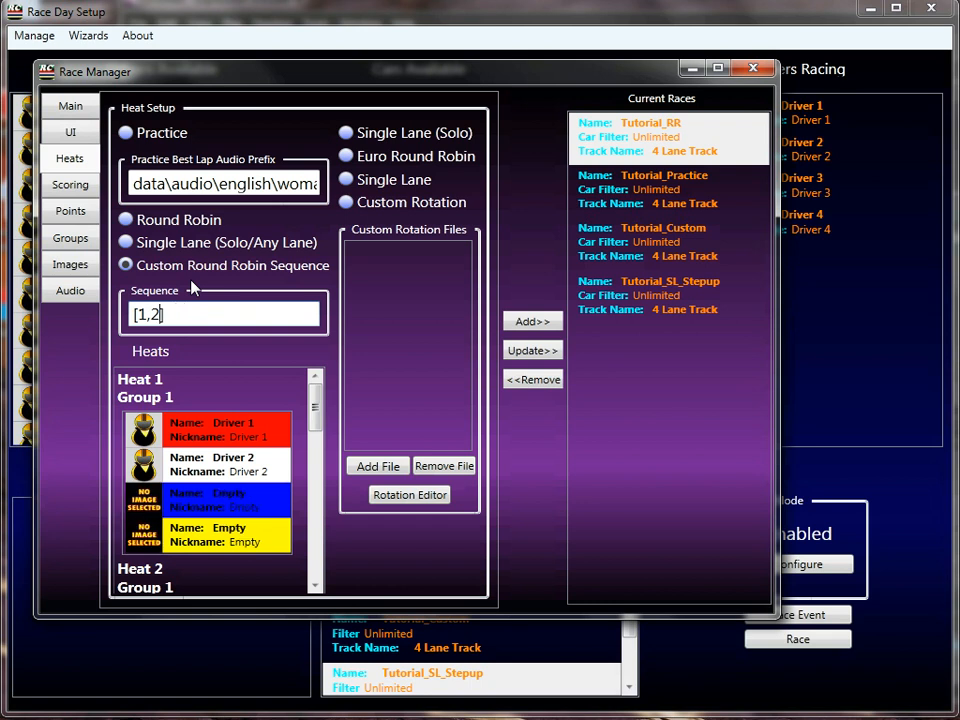
key("BackSpace")
key("BackSpace")
key("BackSpace")
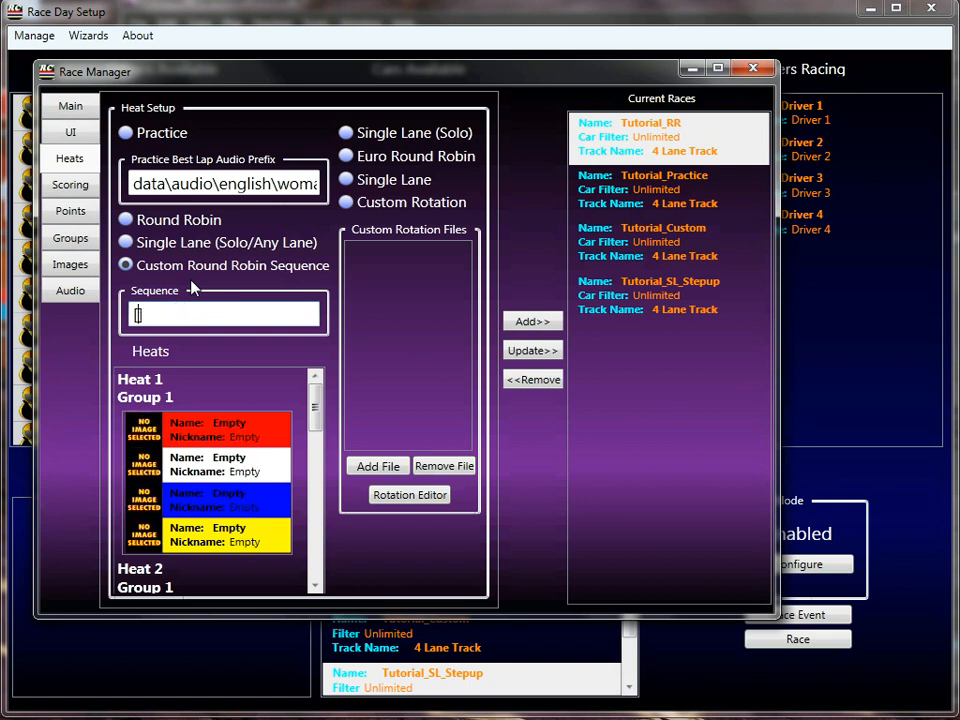
type("4,3,2")
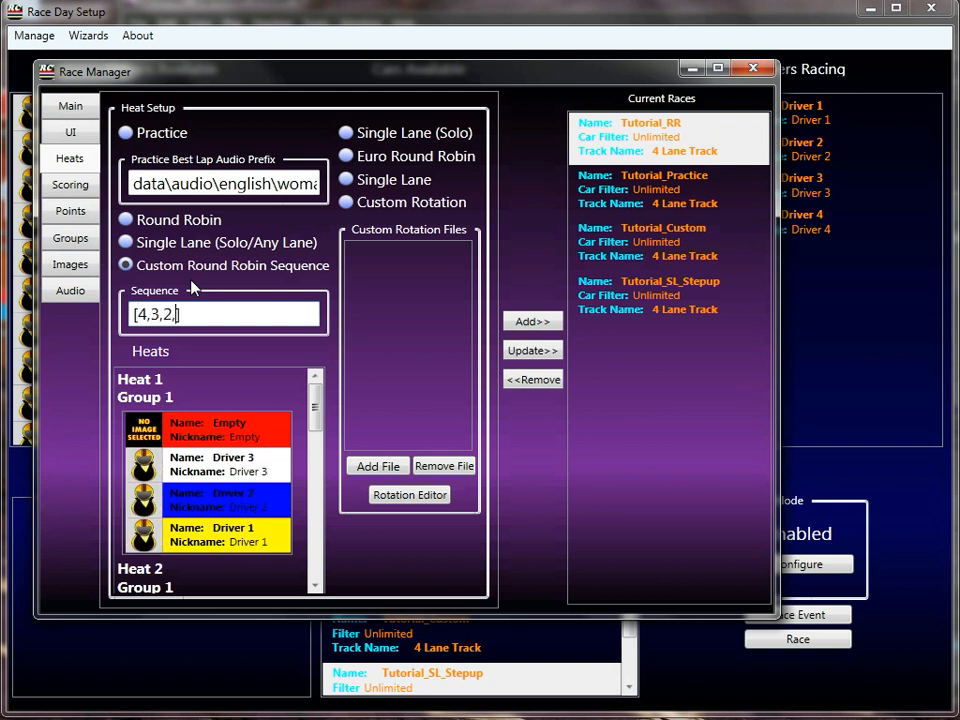
type(",1")
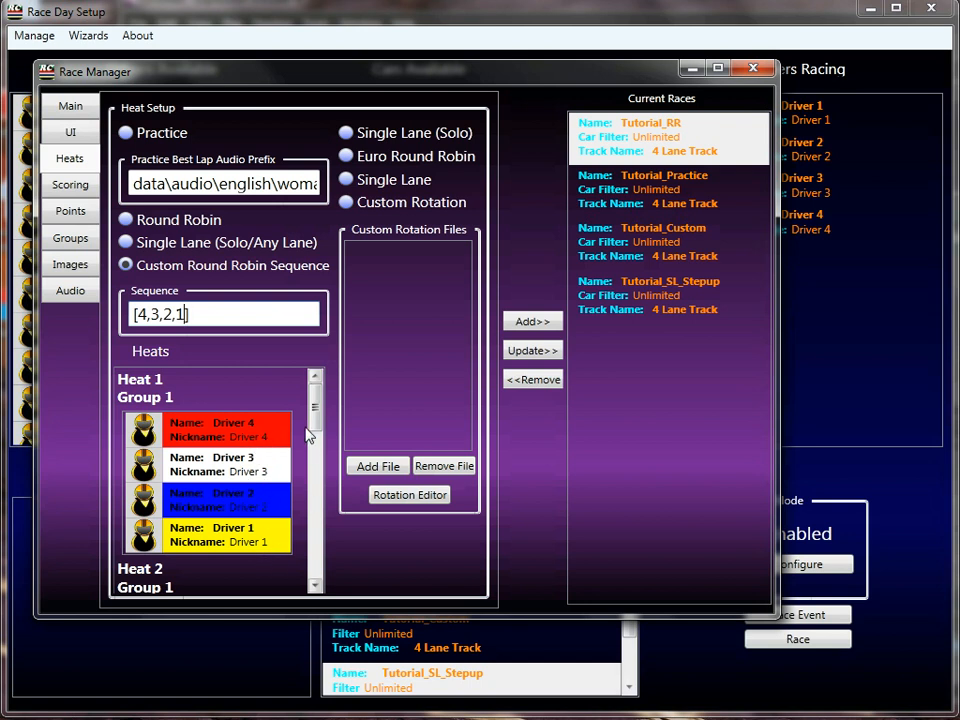
Step: Try to move the 4 behind the 3 in the sequence, and undo the move
left_click_drag(310, 418, 300, 519)
scroll(300, 515, "down", 2)
scroll(293, 497, "up", 3)
left_click_drag(143, 314, 150, 313)
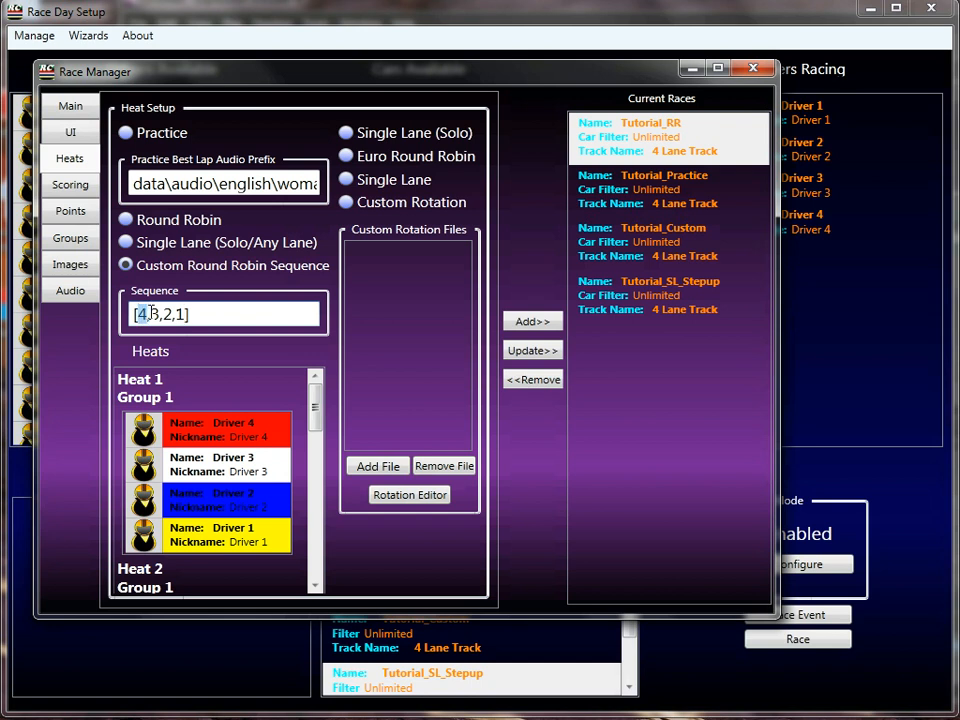
left_click_drag(143, 315, 157, 316)
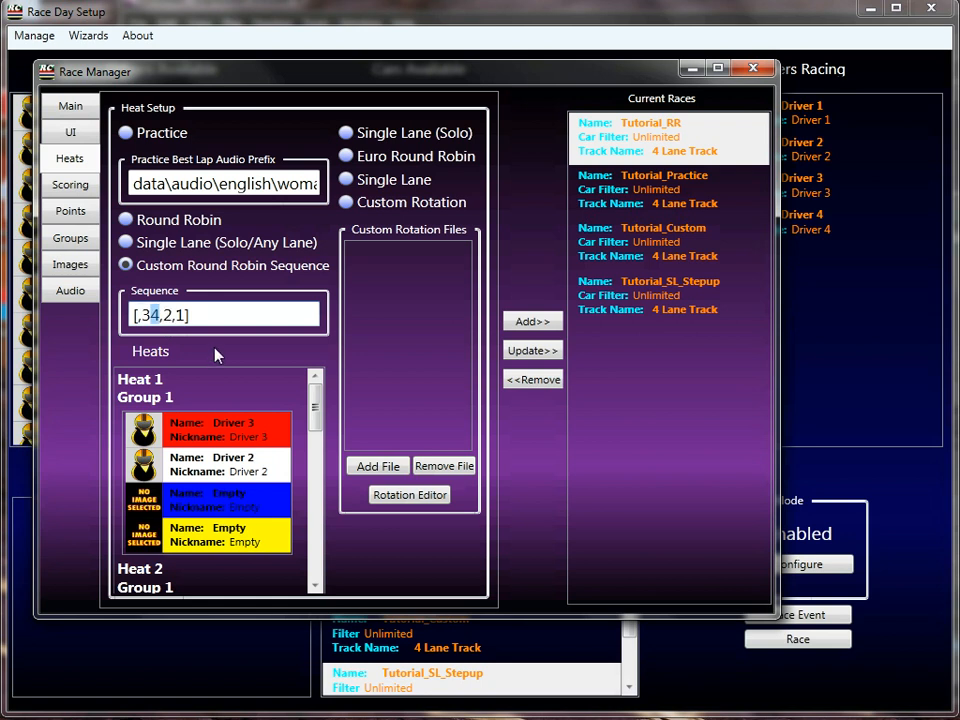
key("ctrl+z")
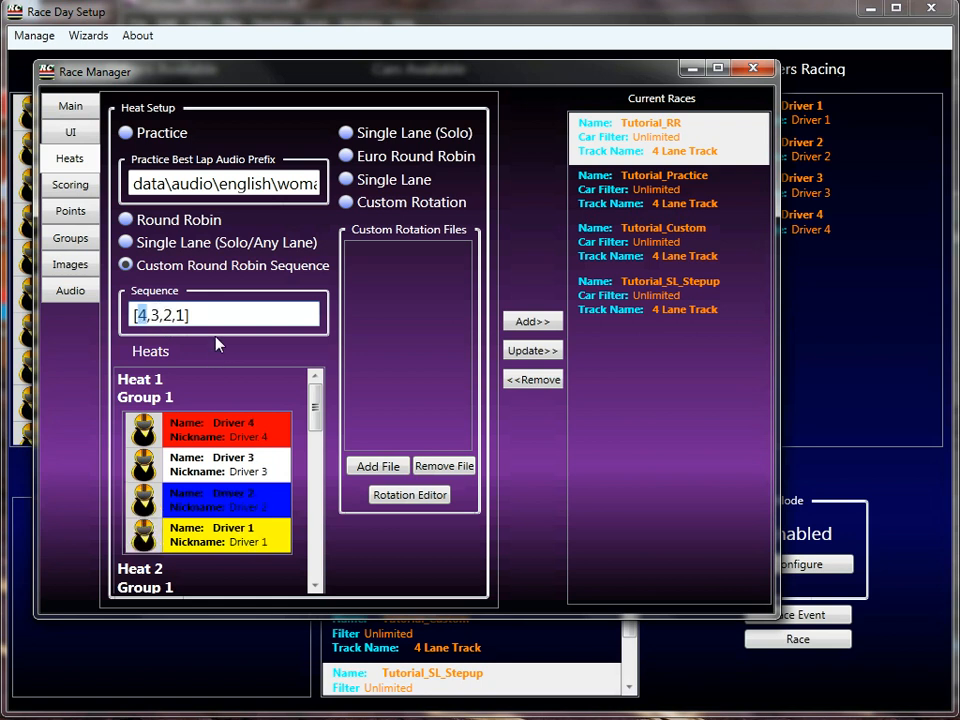
Step: Replace the custom round robin sequence with [1,0,2,0,3,0,4,0]
left_click(143, 315)
key("BackSpace")
key("BackSpace")
key("BackSpace")
key("BackSpace")
key("BackSpace")
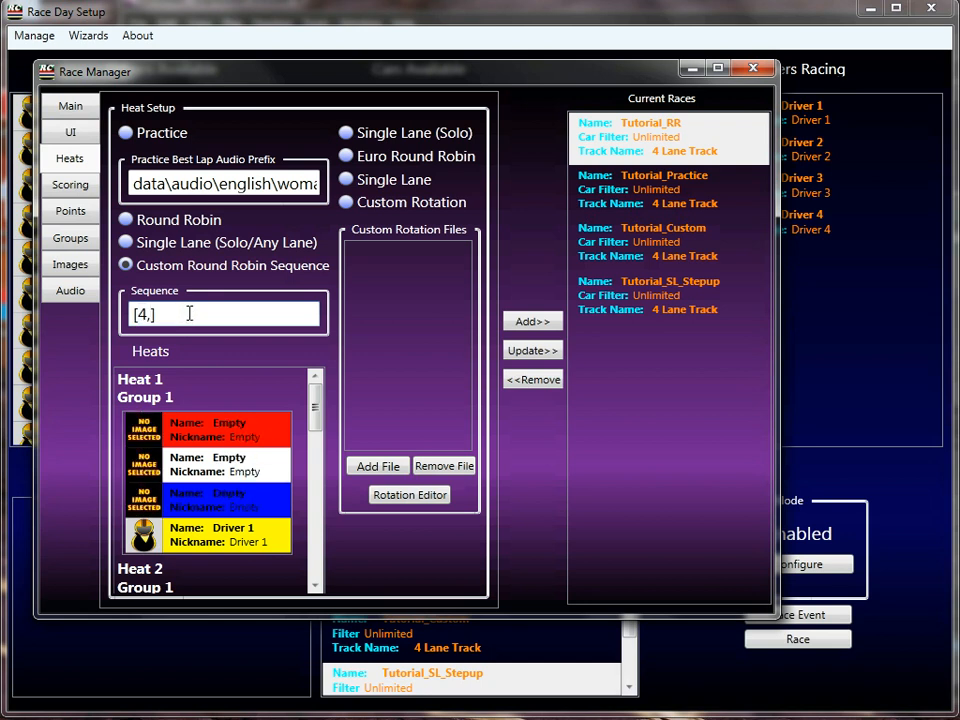
key("BackSpace")
key("BackSpace")
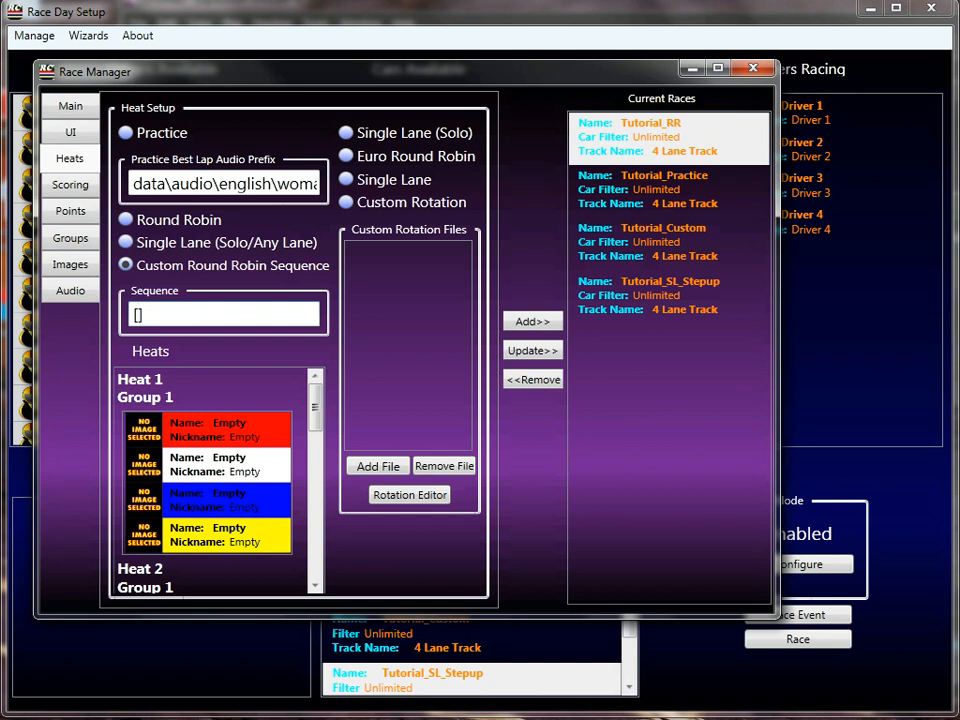
type("1,")
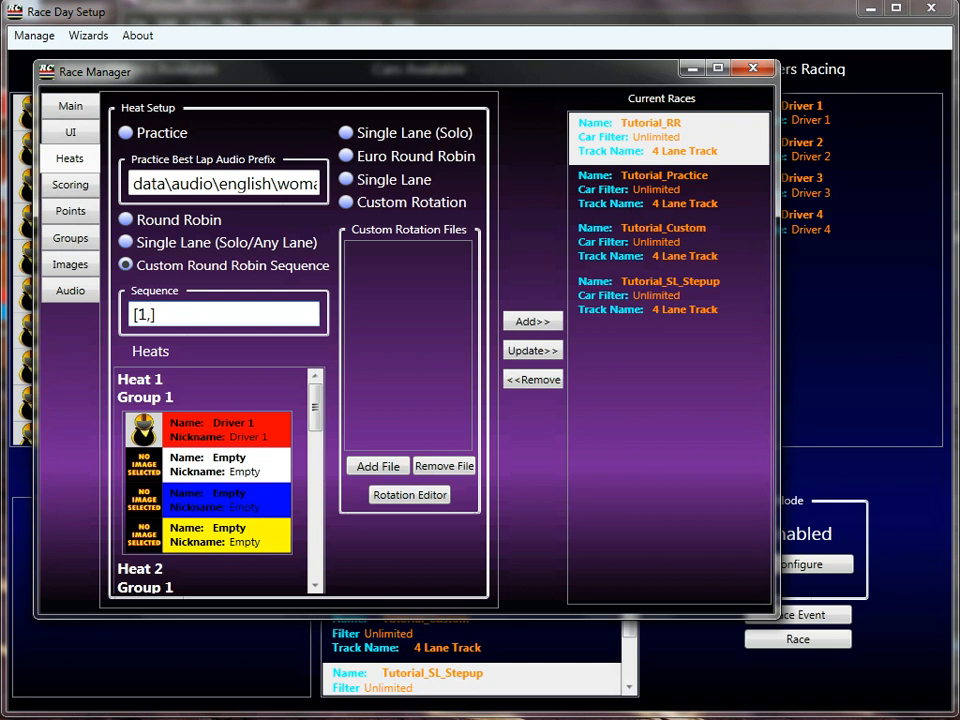
type("0,2,0,")
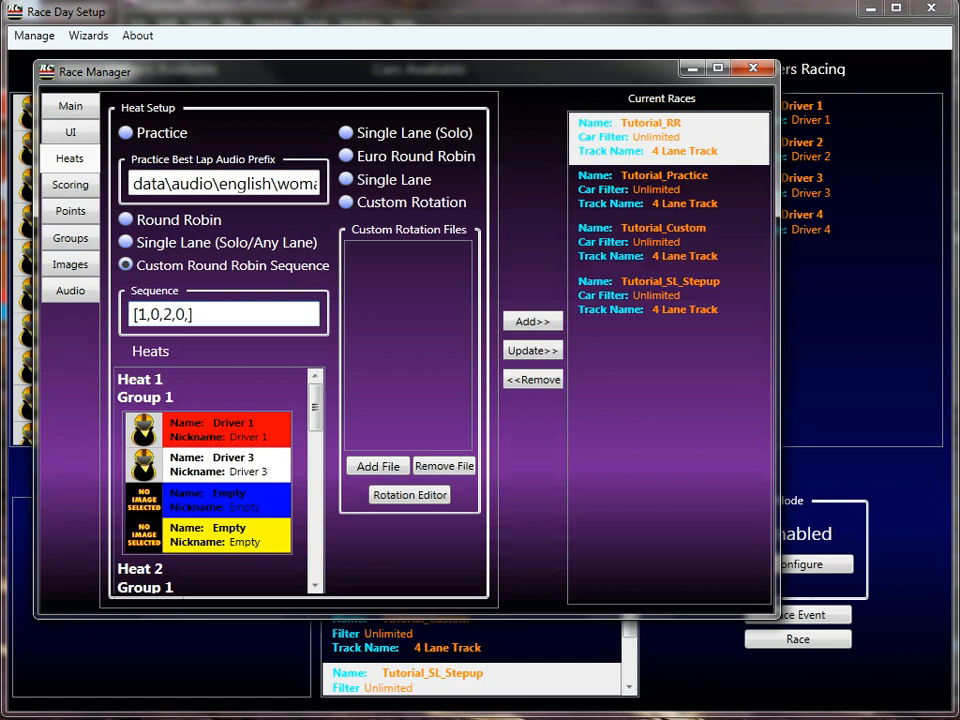
type("3,4")
key("BackSpace")
type("0,4,")
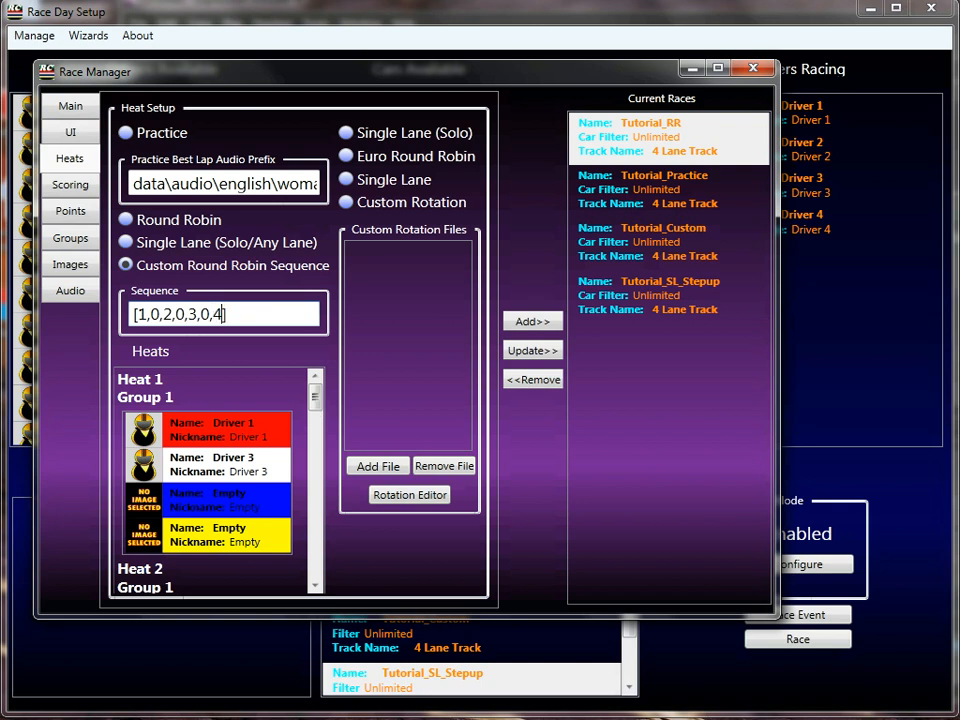
type("0")
Step: Examine the individual entries of the sequence and the driver assignments it generates from Heat 1 through Heat 8
left_click(140, 316)
double_click(144, 316)
double_click(155, 314)
left_click(157, 314)
double_click(167, 314)
double_click(181, 314)
double_click(193, 315)
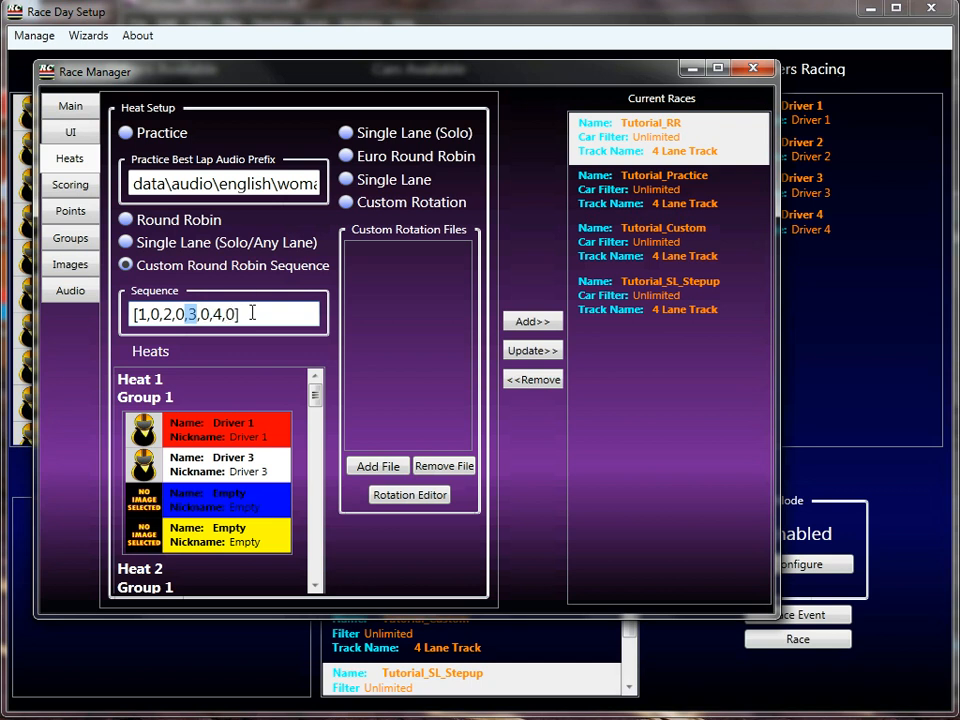
left_click(252, 313)
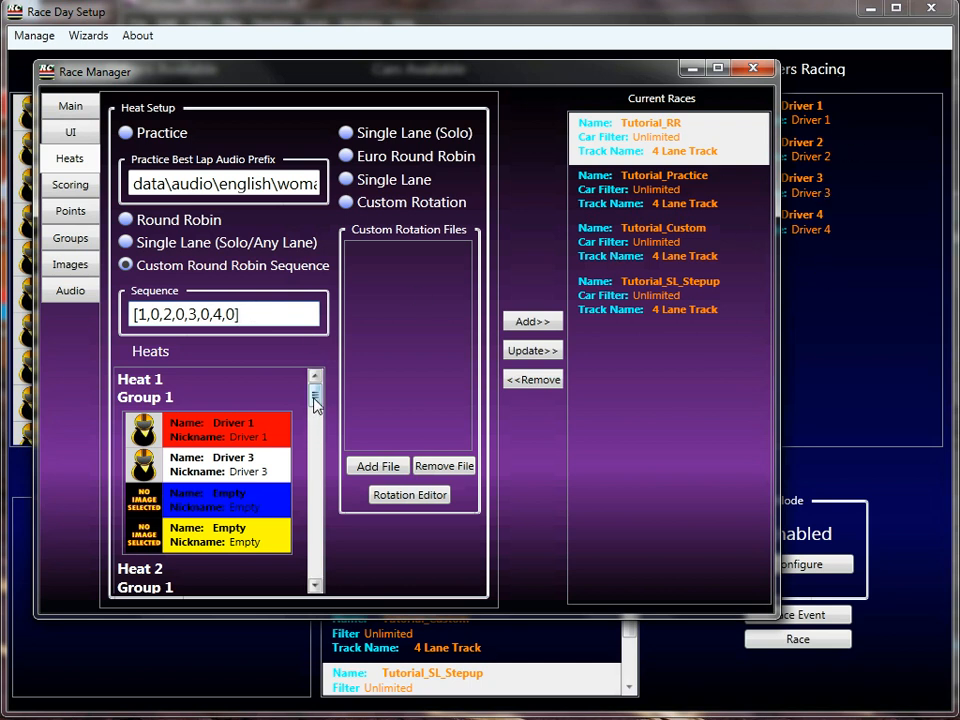
left_click_drag(318, 400, 310, 577)
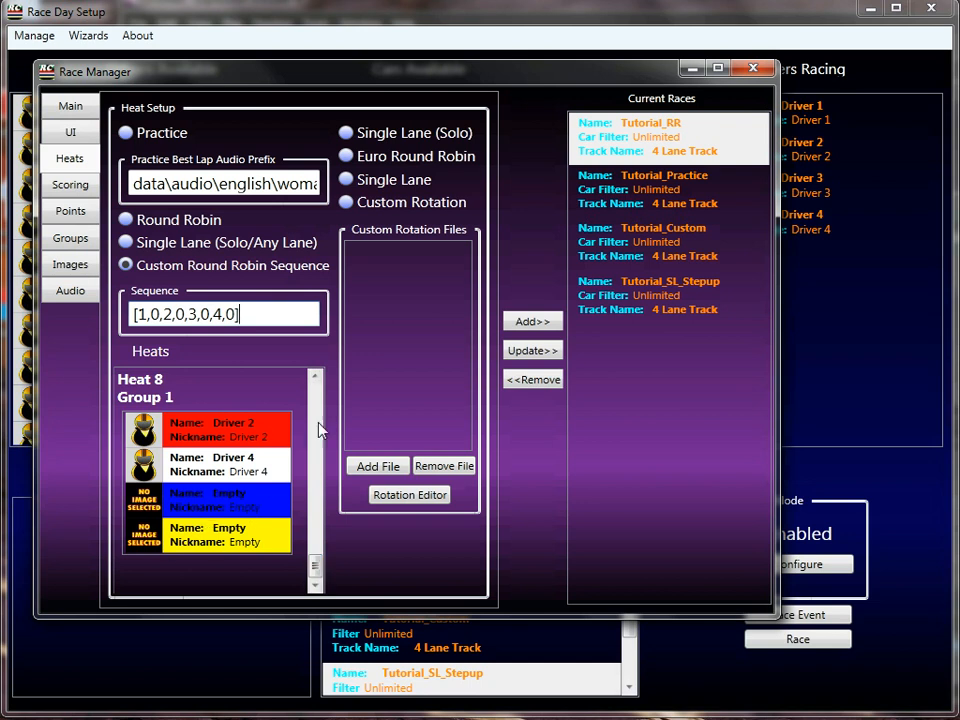
scroll(318, 428, "up", 6)
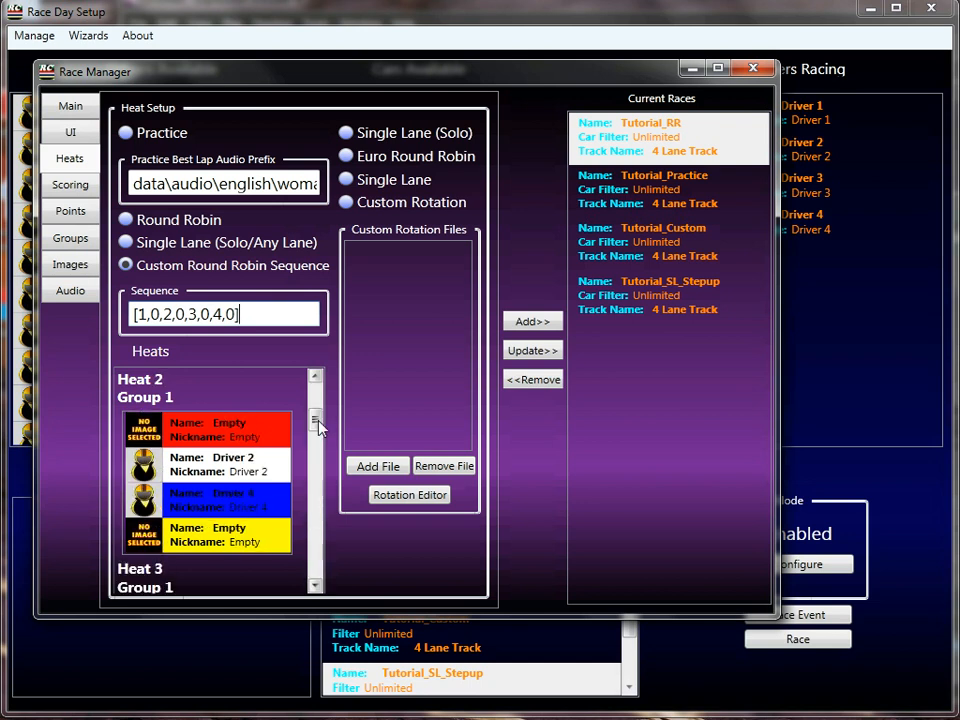
scroll(318, 428, "up", 1)
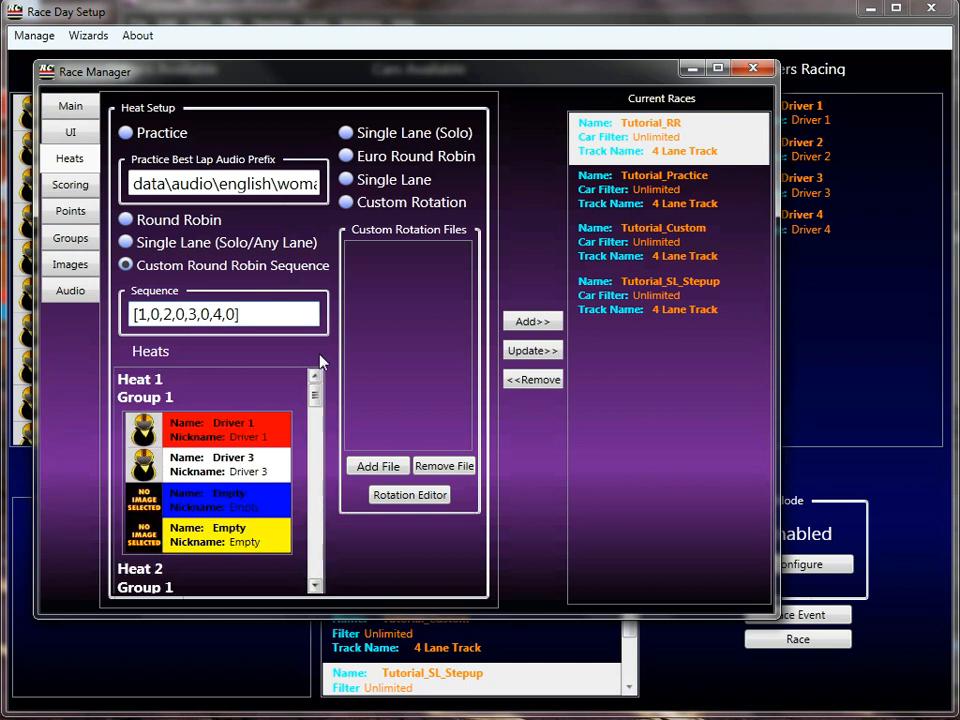
Step: Rename the race as Tutorial_Custom_RR, add it to the current races as a new race, and close the Race Manager
left_click(66, 108)
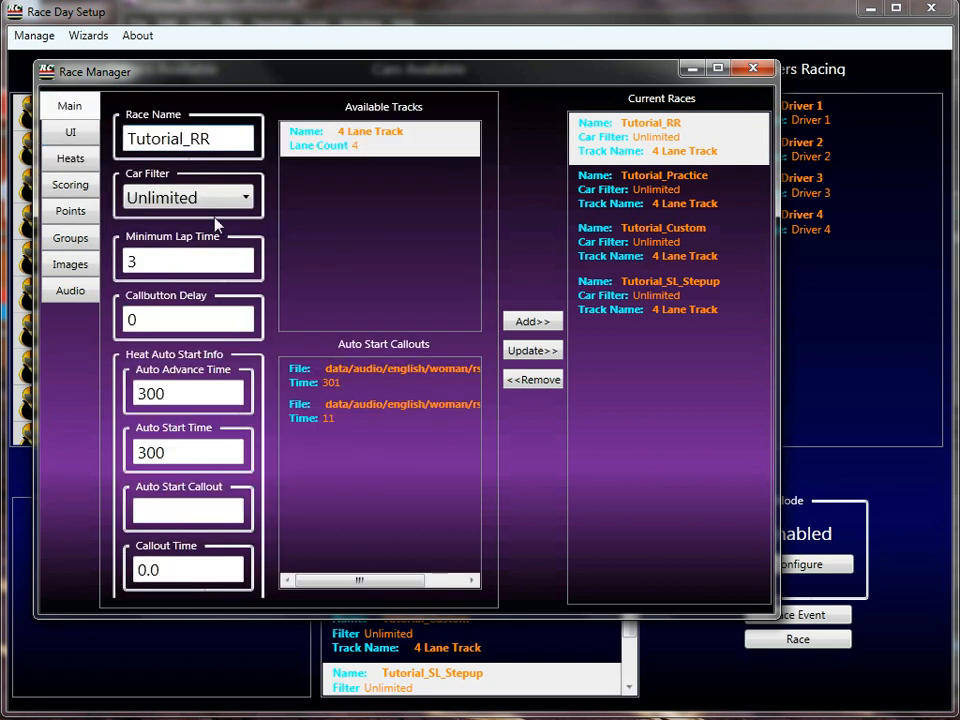
double_click(224, 141)
key("BackSpace")
key("BackSpace")
type("_Custom_RR")
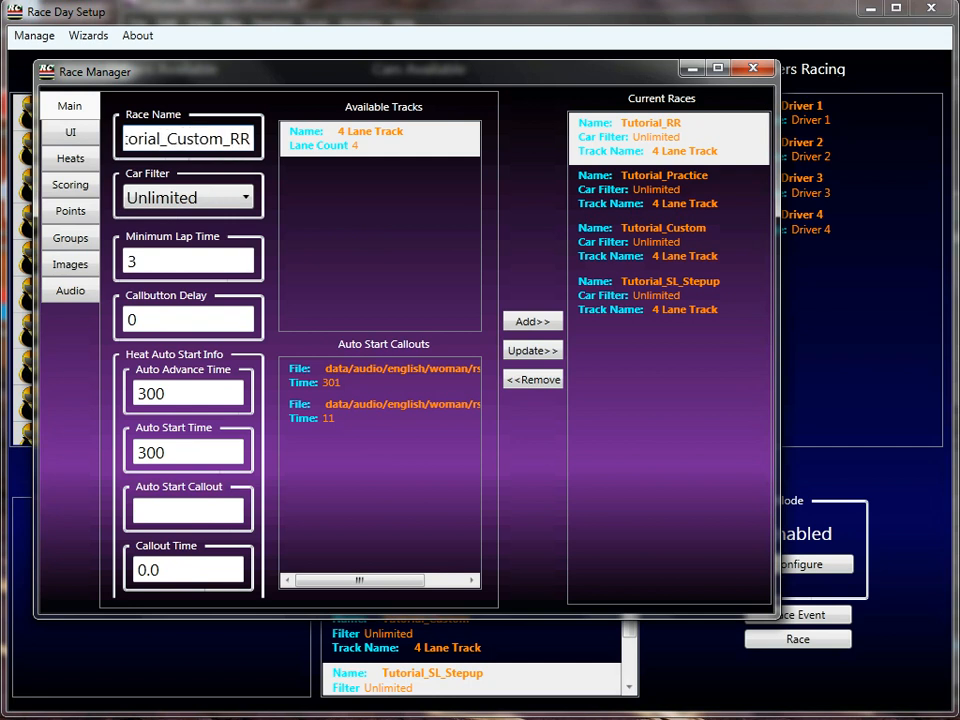
left_click(550, 320)
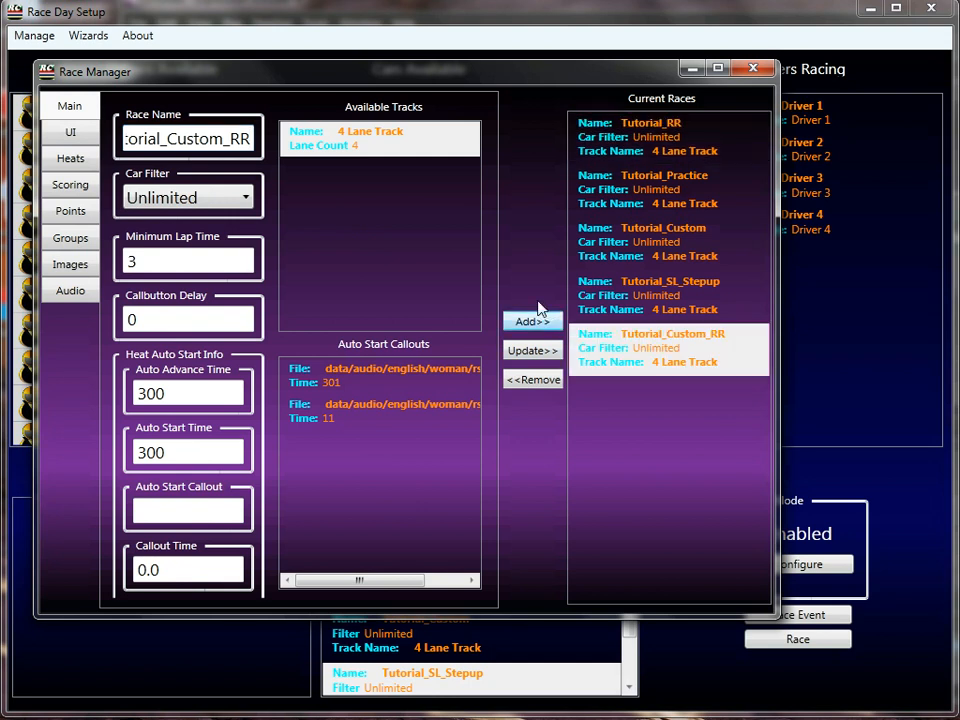
left_click(753, 68)
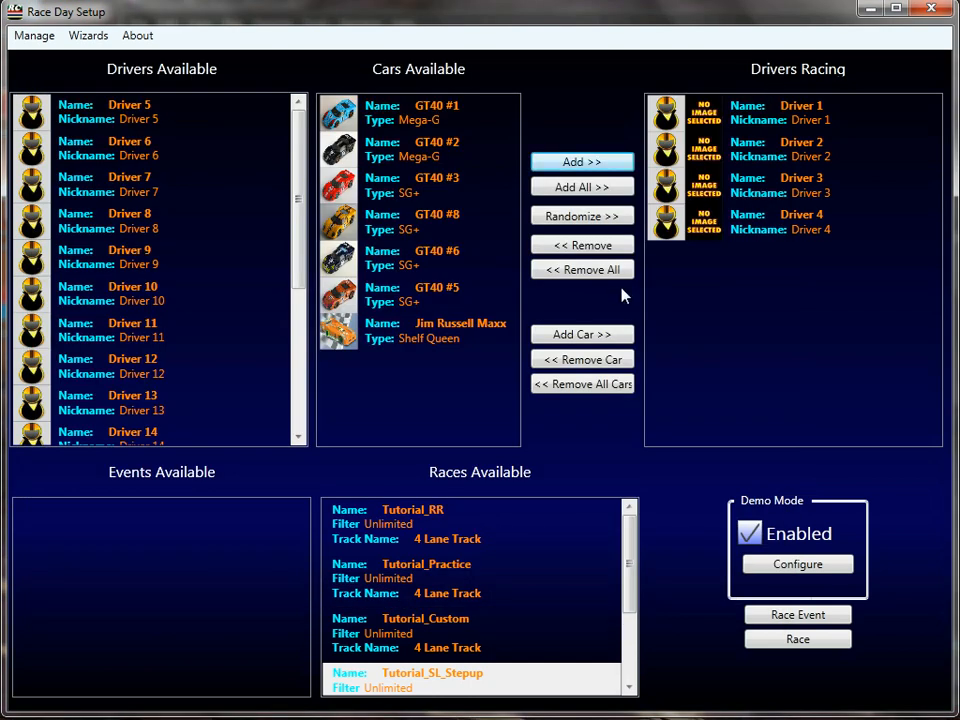
Step: Add Driver 5 to the racing drivers and load the Tutorial_Custom_RR race in the Race Manager
left_click(90, 118)
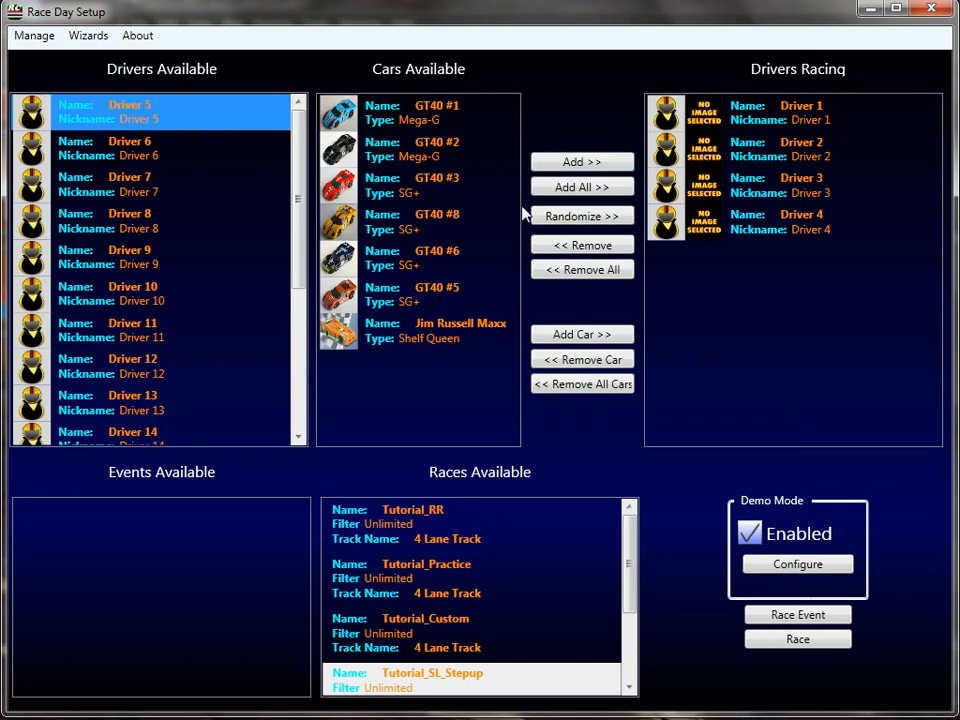
left_click(565, 165)
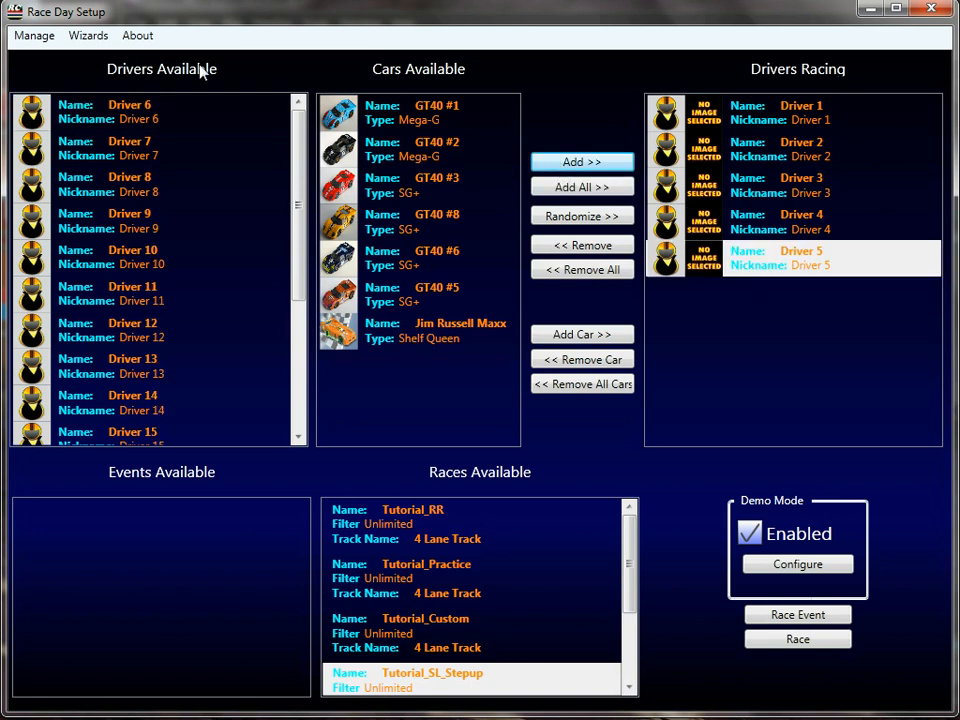
left_click(30, 38)
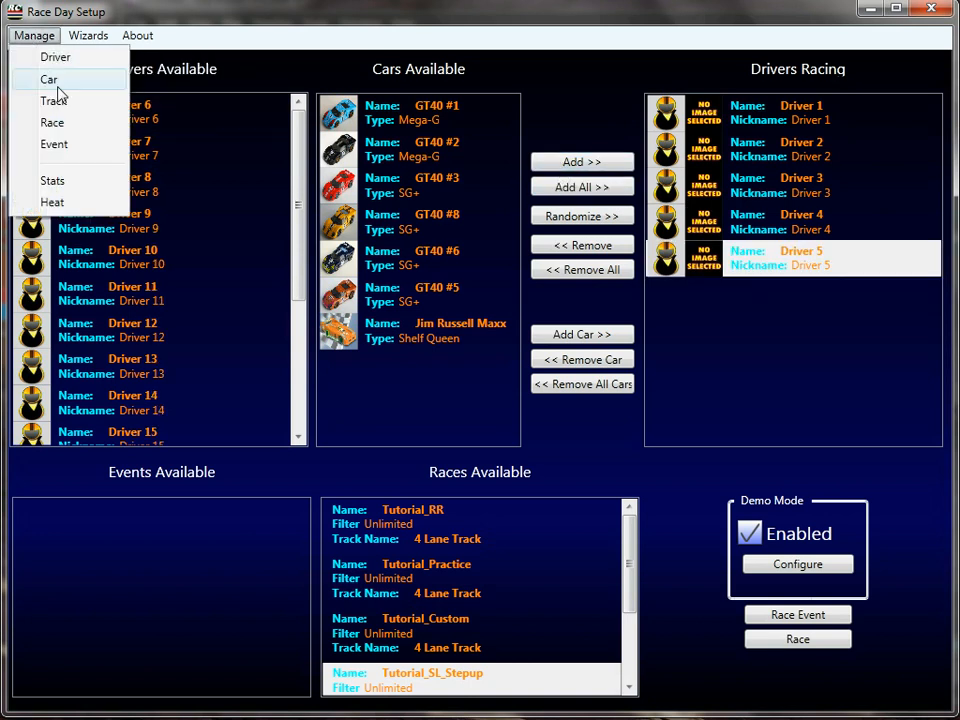
left_click(47, 123)
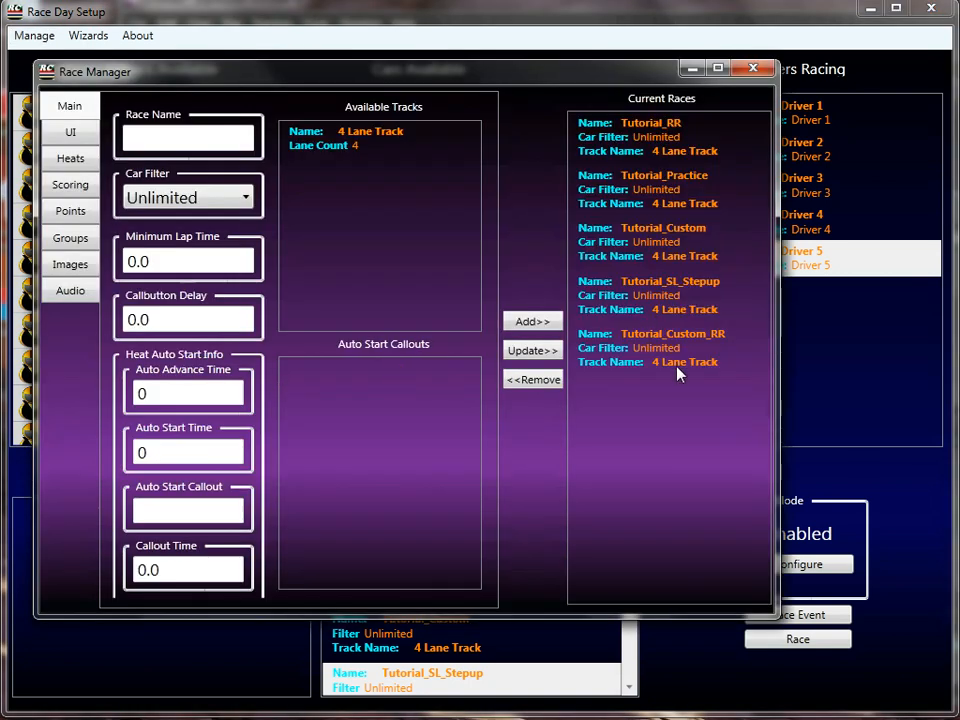
left_click(677, 373)
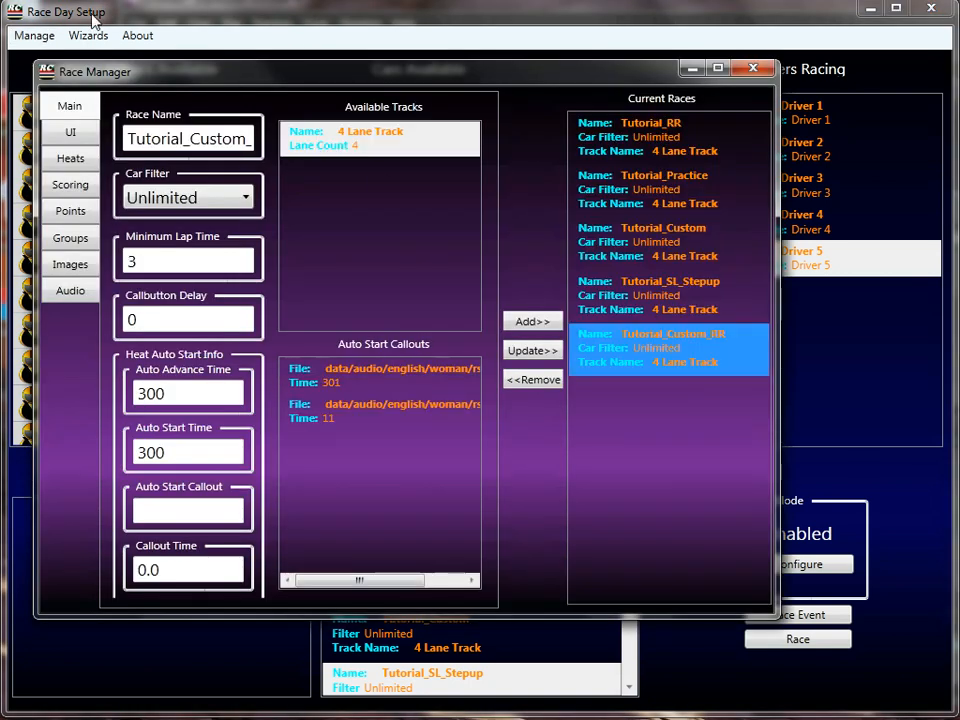
Step: Examine the heats that the custom round robin sequence generates for five drivers from Heat 1 onward, and close the Race Manager
left_click(69, 170)
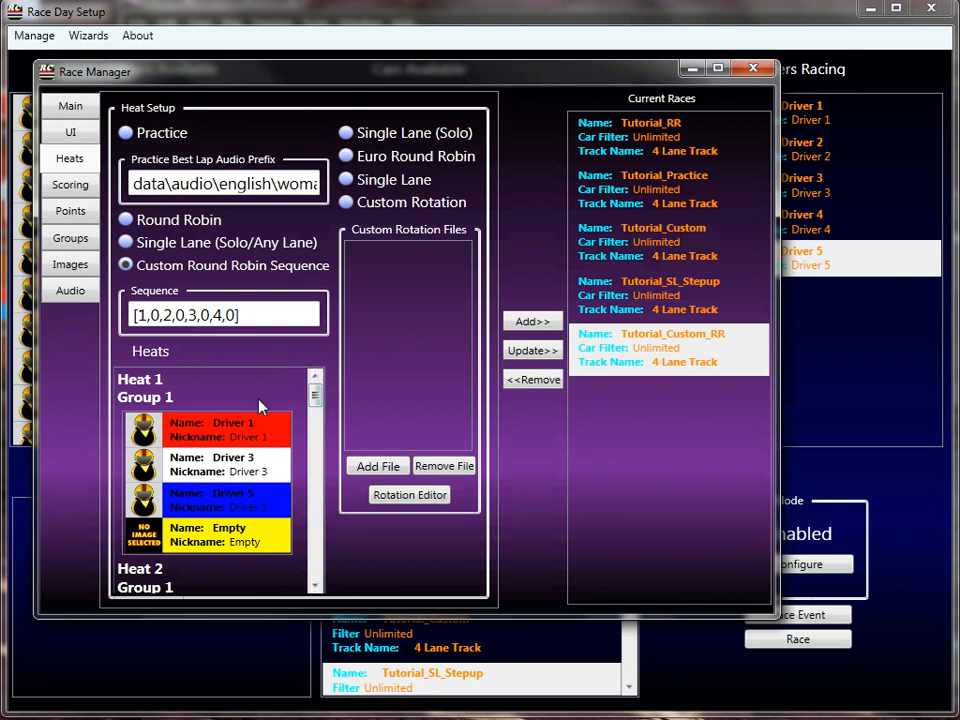
left_click_drag(316, 396, 331, 415)
double_click(196, 315)
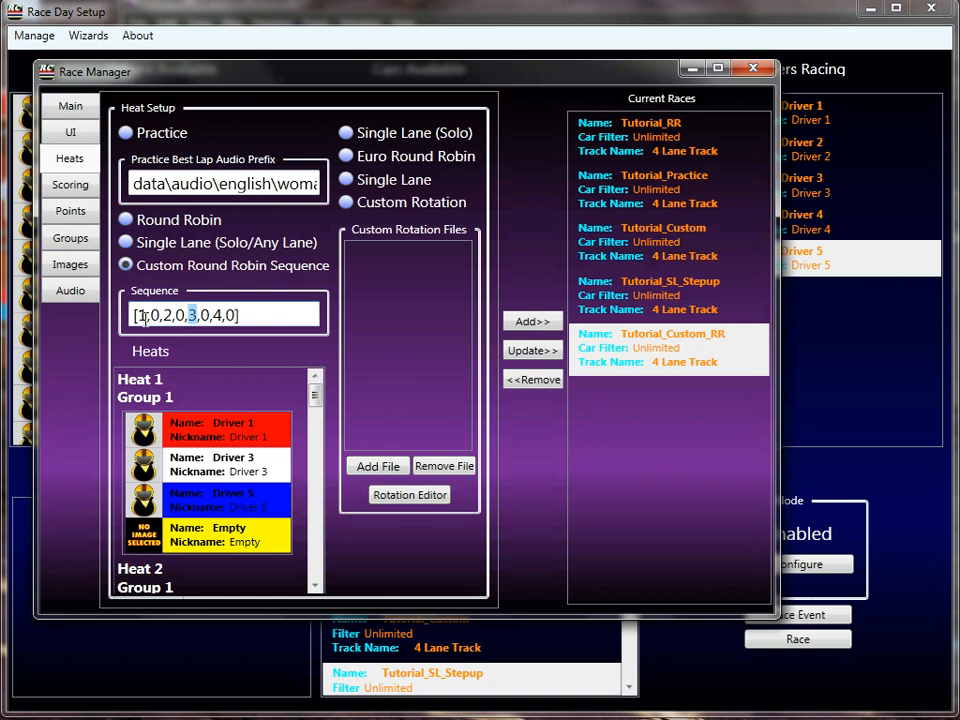
left_click(317, 421)
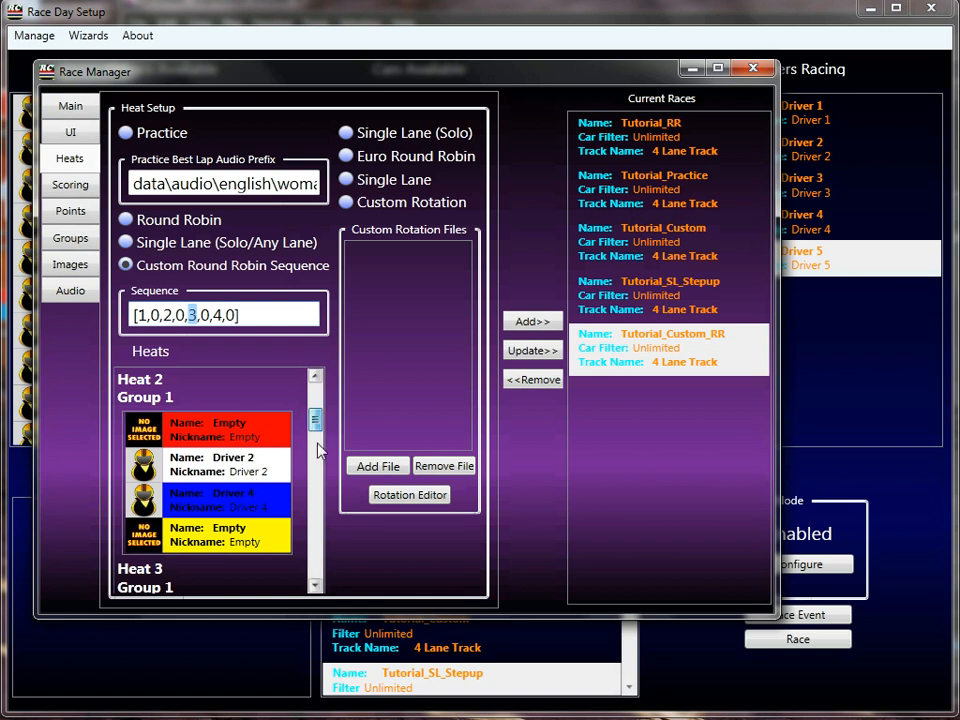
left_click(318, 455)
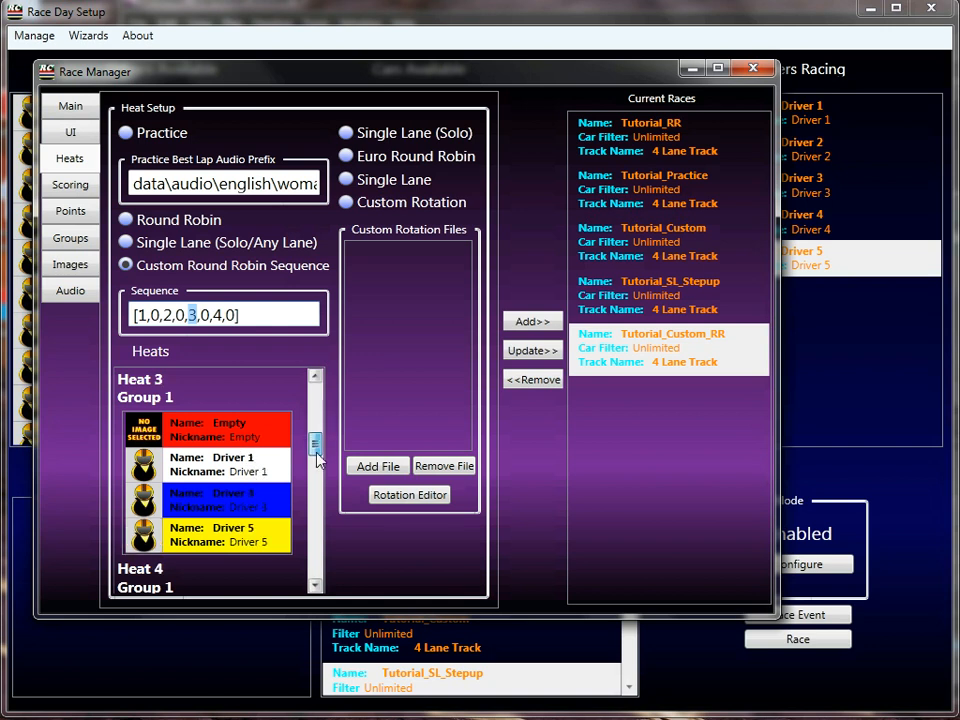
left_click(317, 499)
left_click(315, 496)
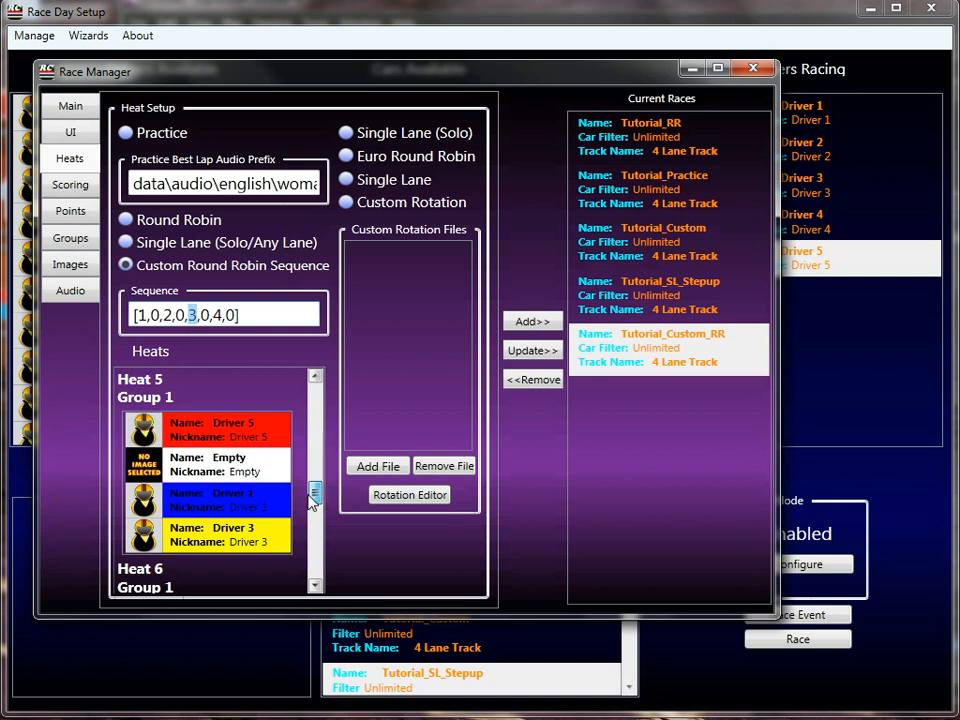
left_click(313, 497)
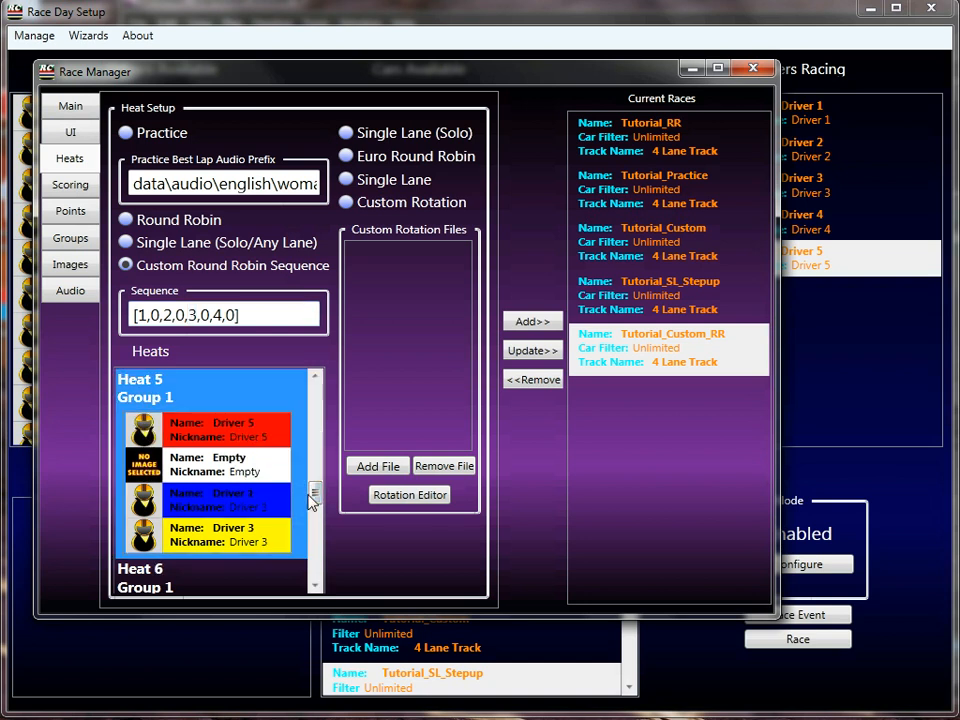
left_click(756, 69)
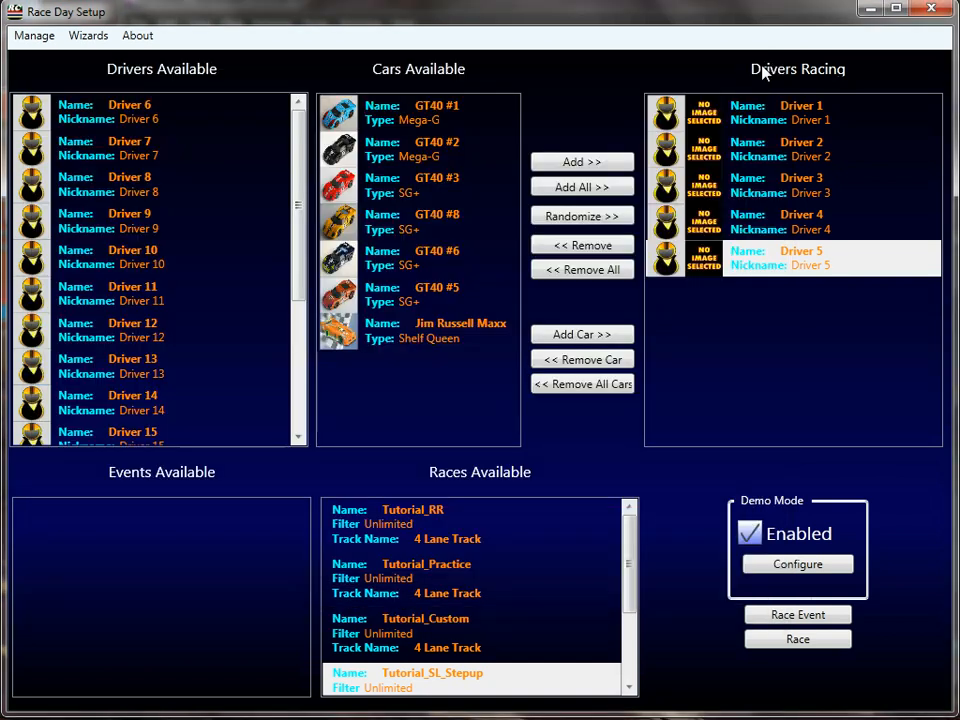
Step: Add Driver 6 to the racing drivers and reload the Tutorial_Custom_RR race in the Race Manager
left_click(145, 115)
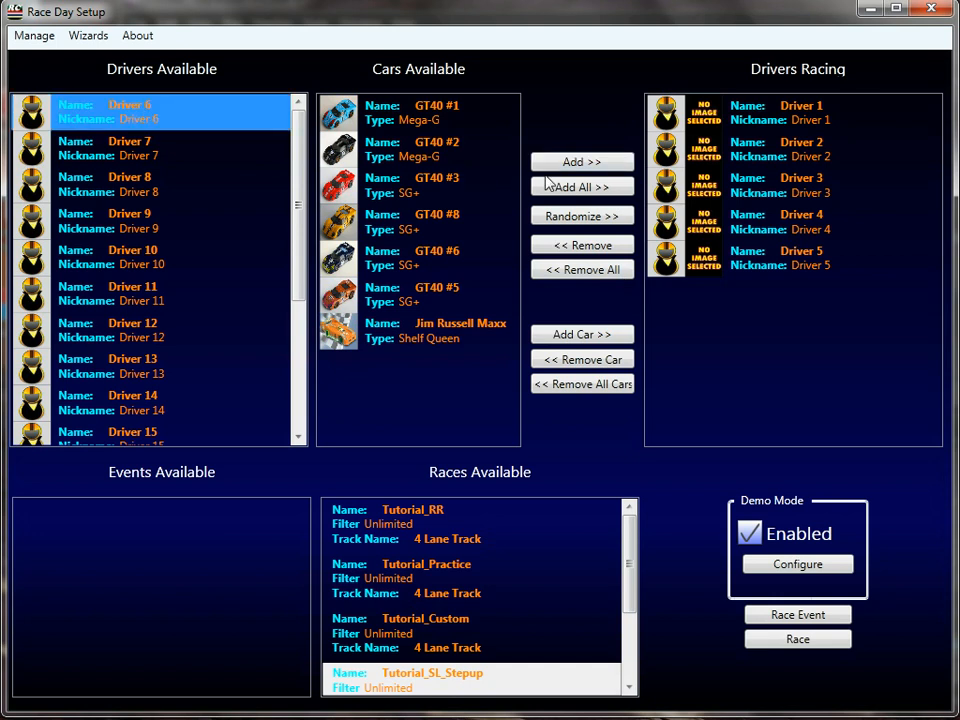
left_click(558, 164)
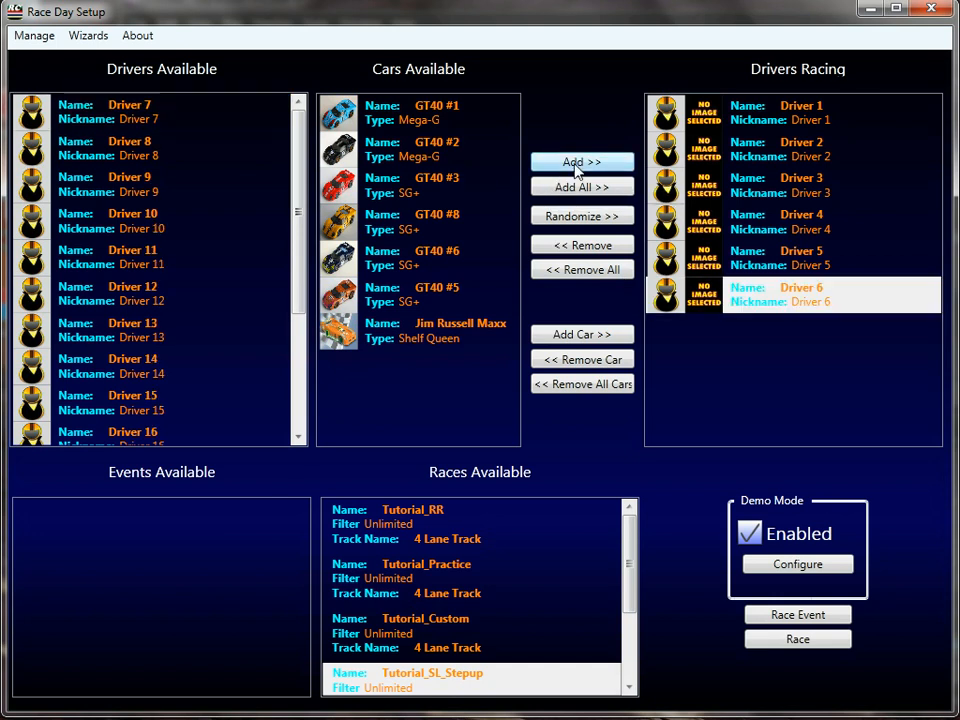
left_click(33, 38)
left_click(53, 123)
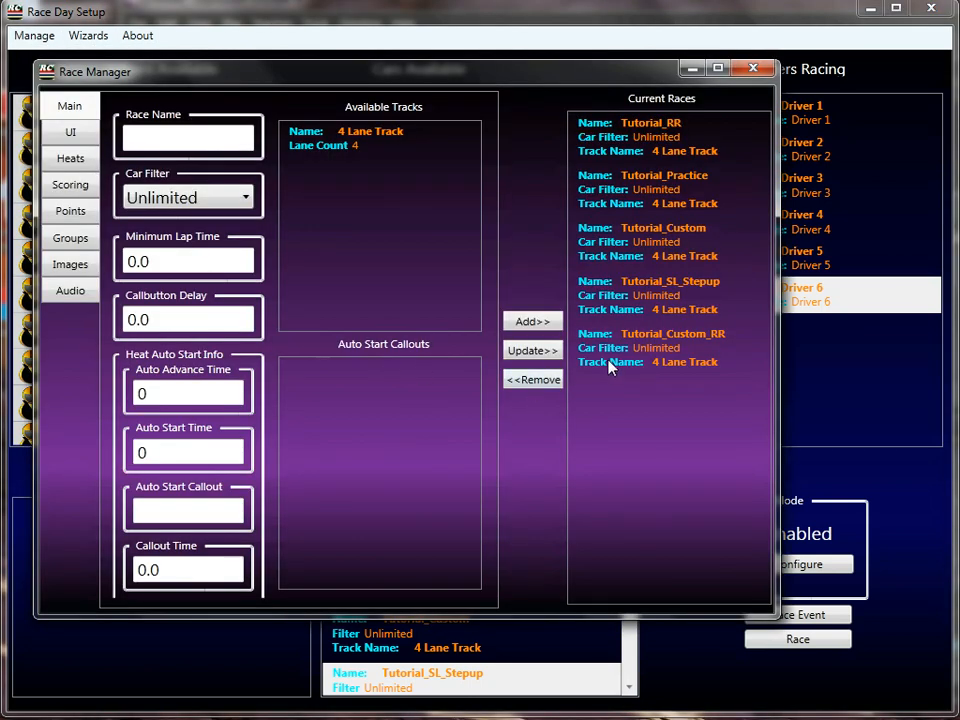
left_click(612, 366)
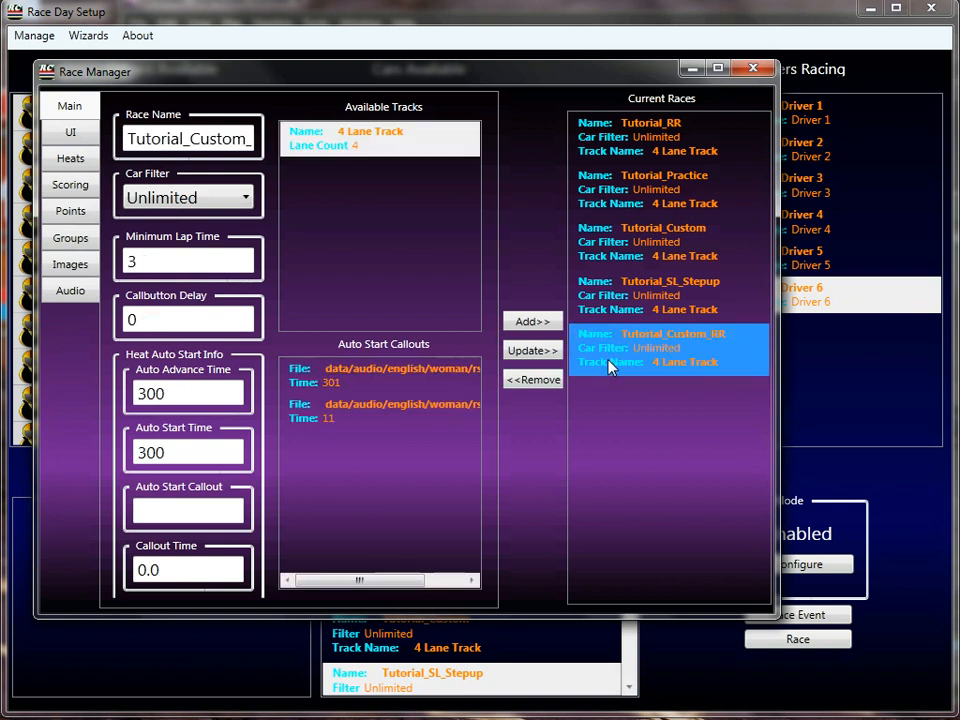
Step: Review the six-driver heats against the entries of the custom round robin sequence, and close the Race Manager
left_click(78, 166)
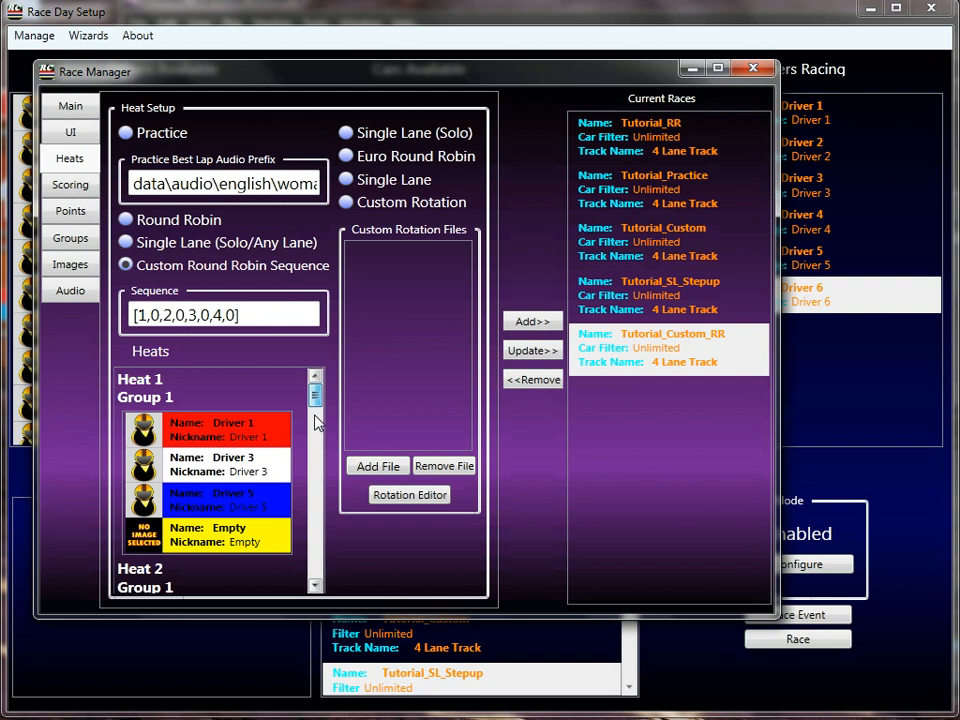
mouse_move(314, 415)
left_mouse_down()
mouse_move(317, 491)
mouse_move(303, 582)
mouse_move(313, 395)
left_mouse_up()
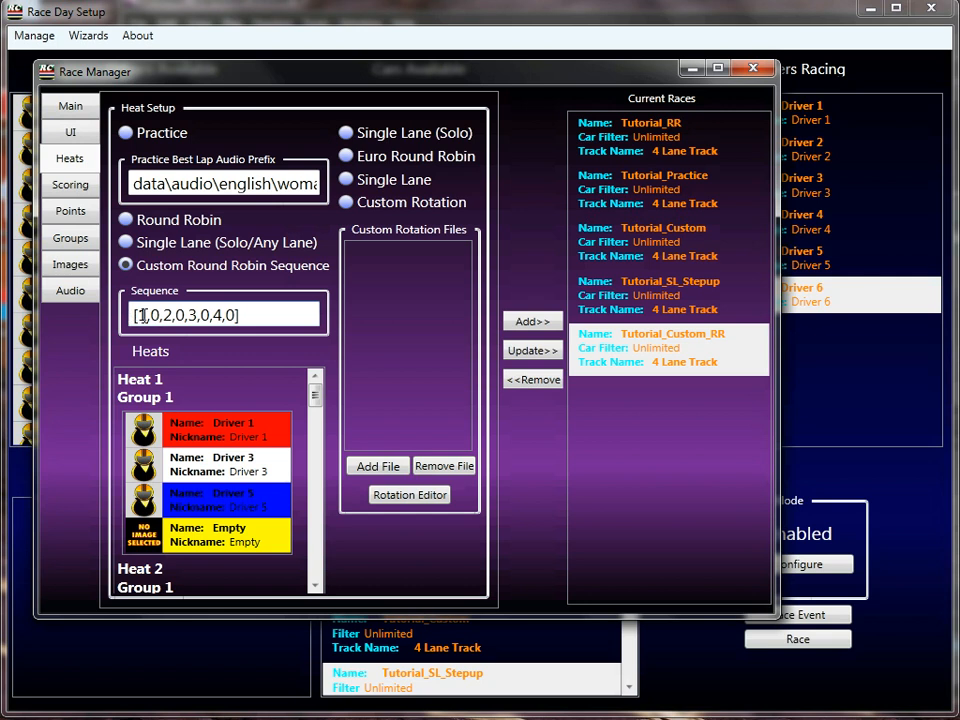
left_click_drag(140, 315, 186, 318)
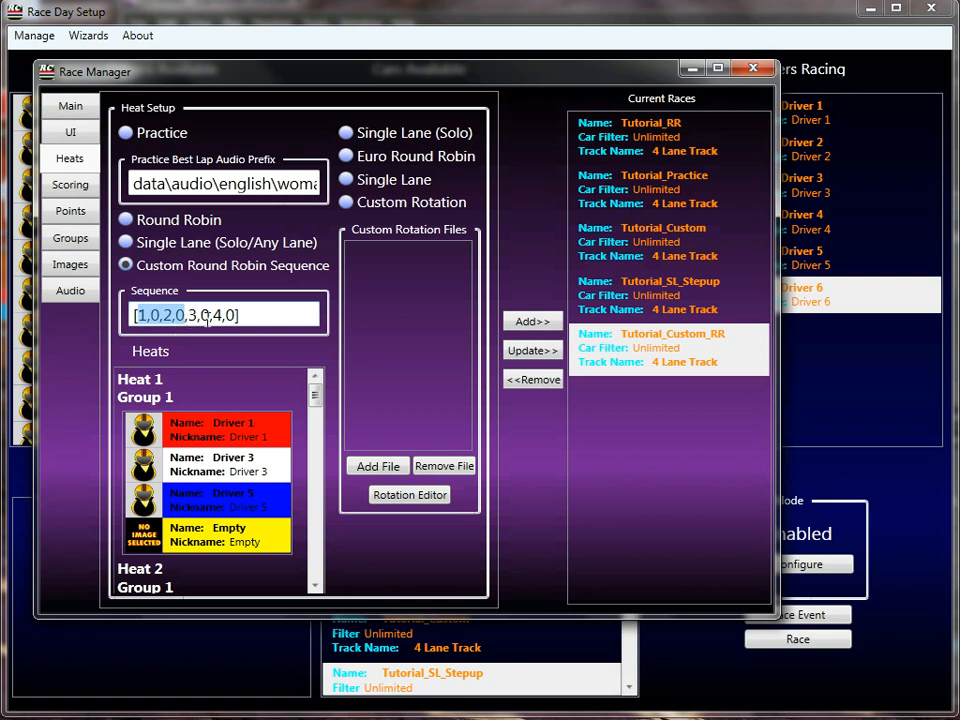
left_click(254, 314)
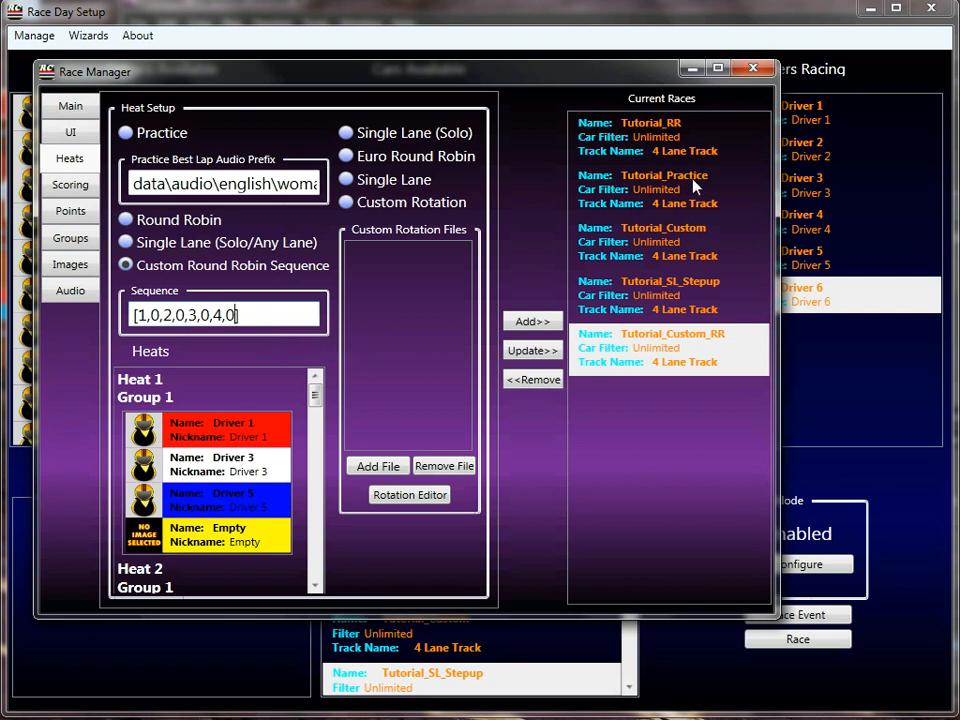
left_click(757, 70)
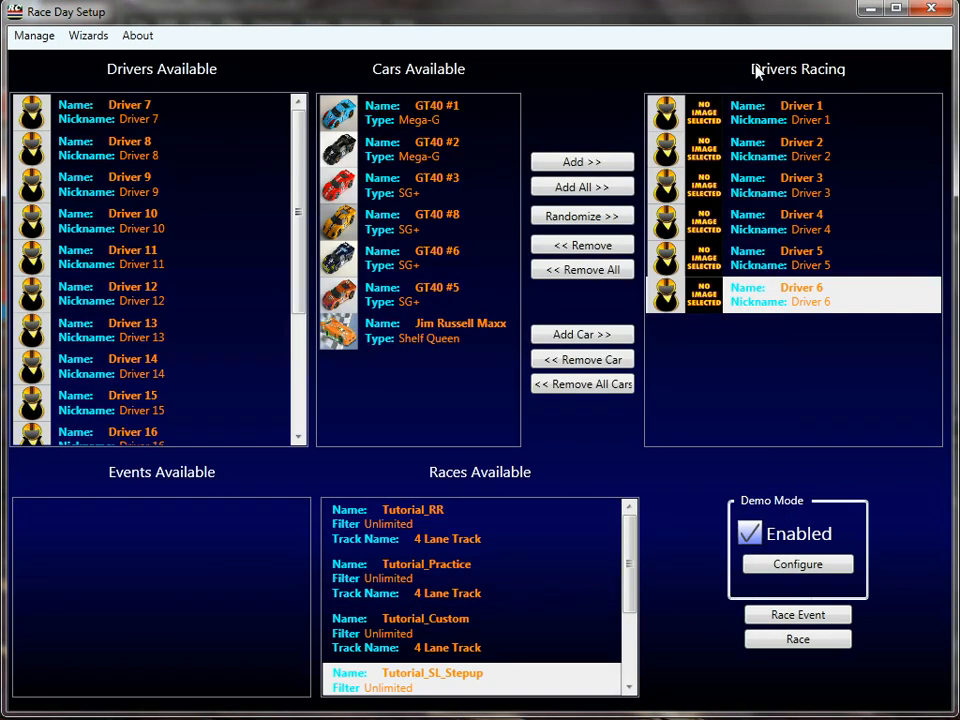